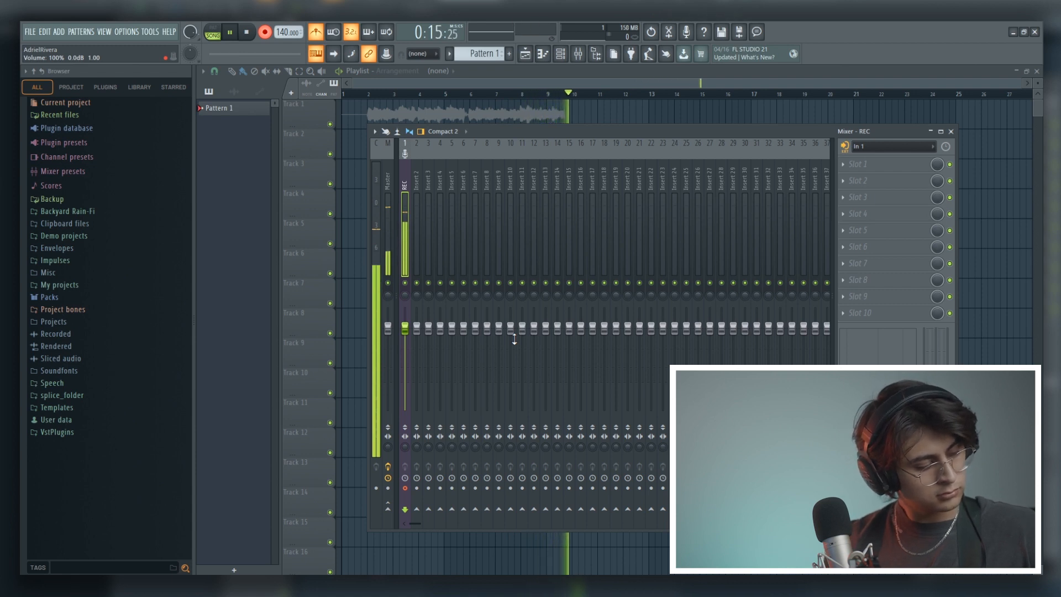
Step: Finish the first audio take and record a second take from the REC mixer track into the playlist
key("space")
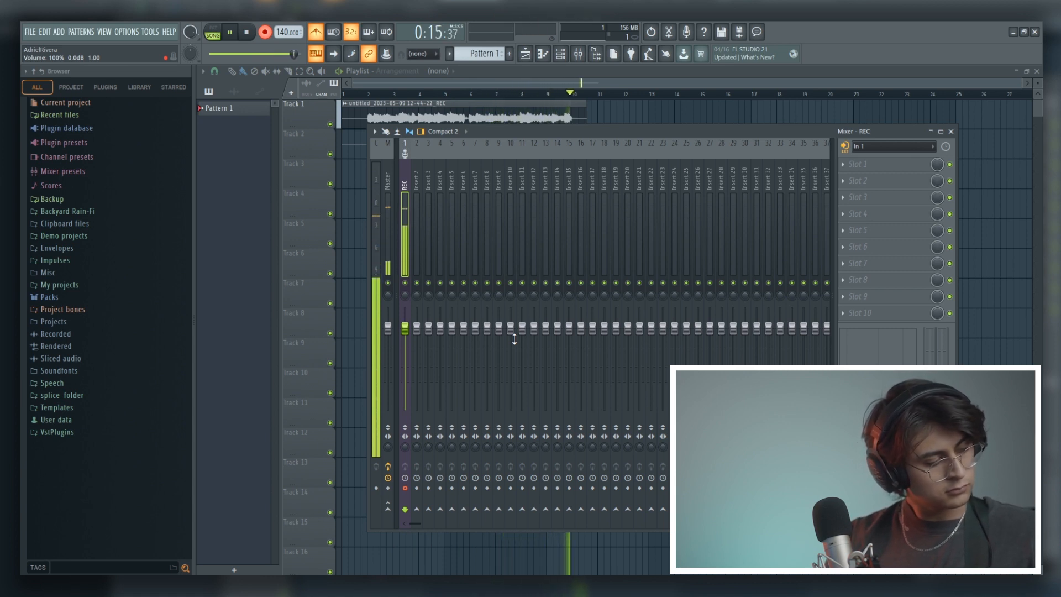
key("space")
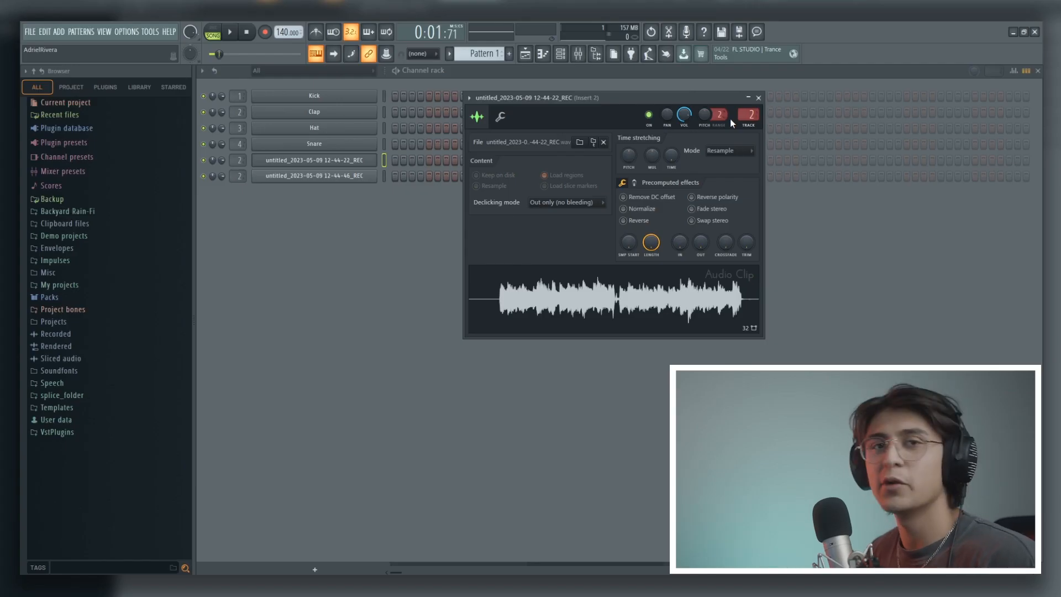
Step: Play back both recorded takes through mixer Insert 2 and adjust the panning of the two recorded channels in the channel rack
left_click(758, 98)
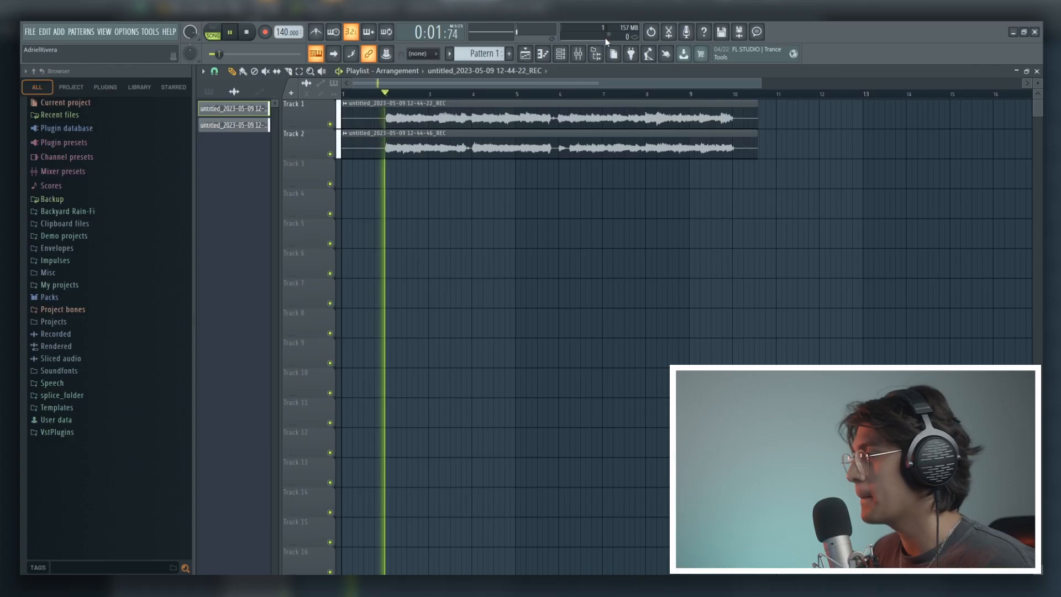
left_click(586, 56)
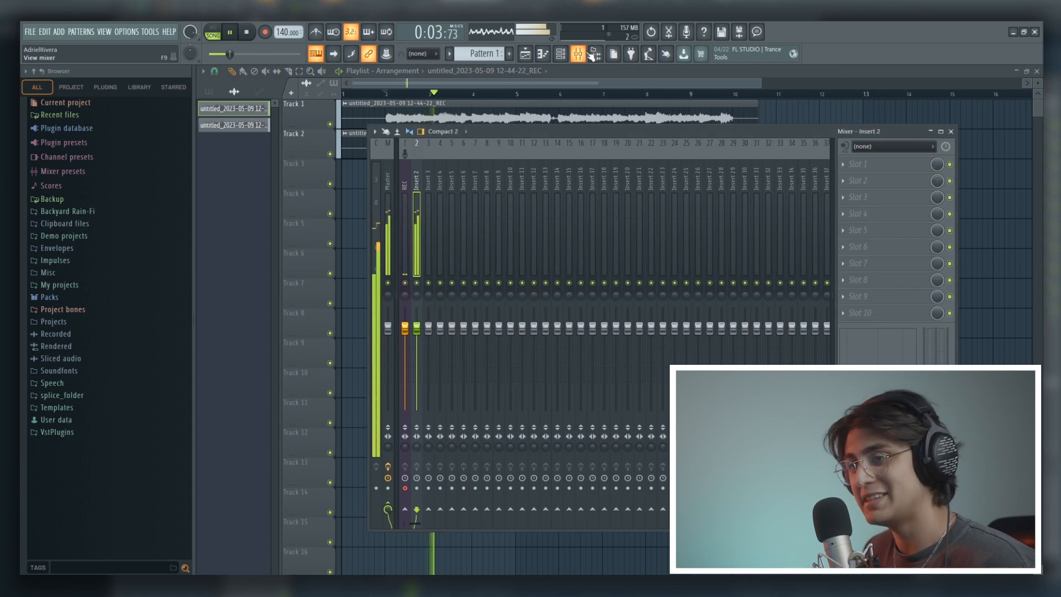
key("space")
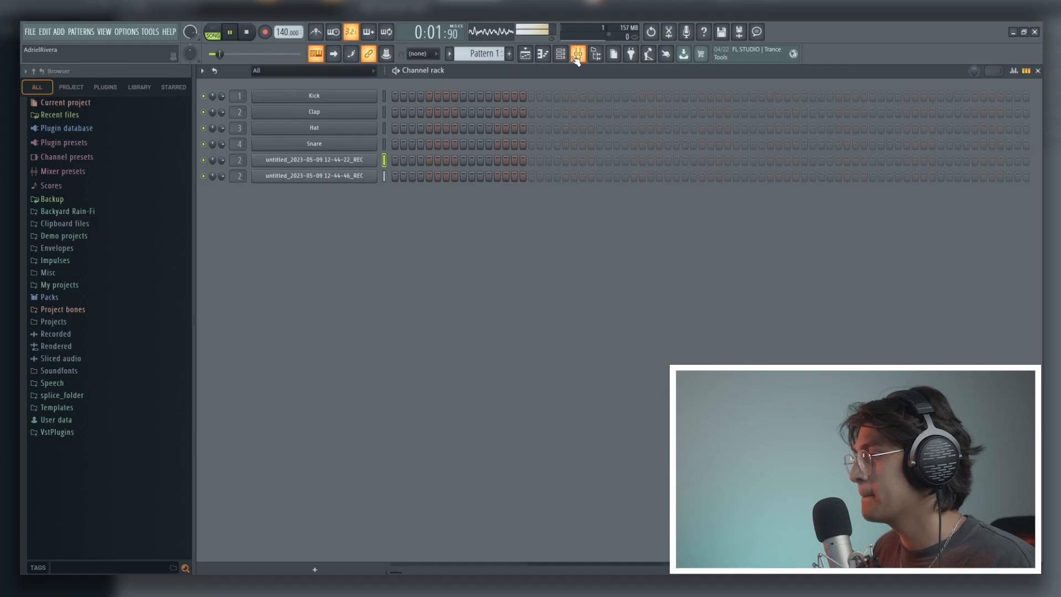
left_click(577, 54)
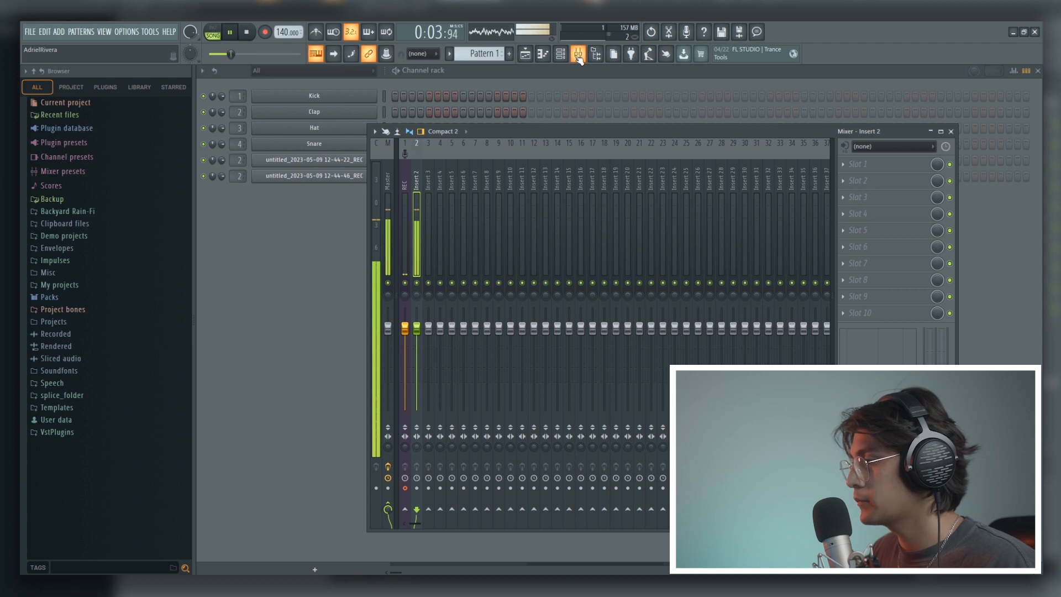
key("space")
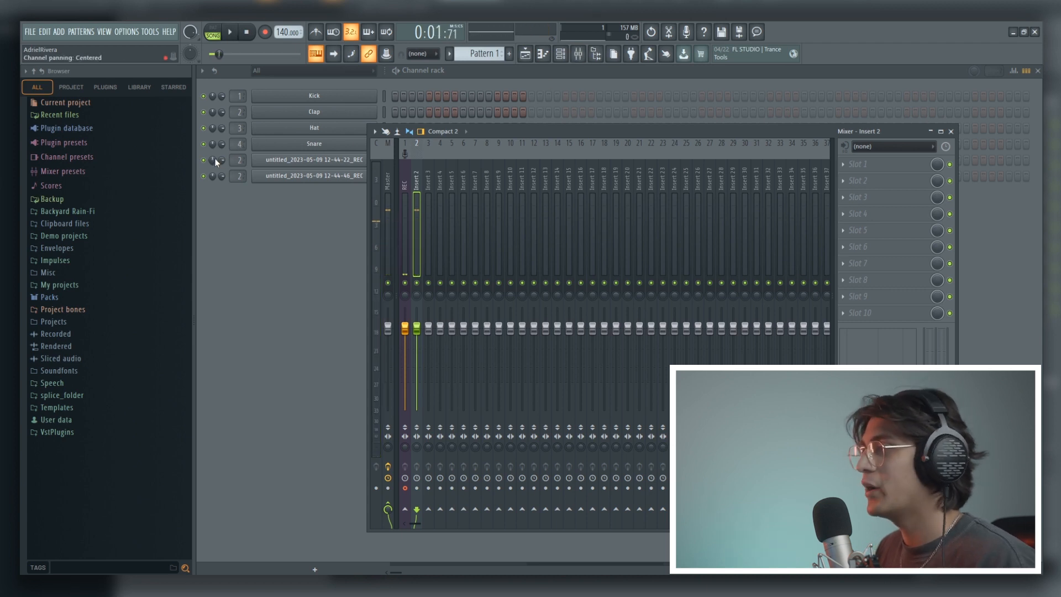
left_click_drag(215, 160, 215, 199)
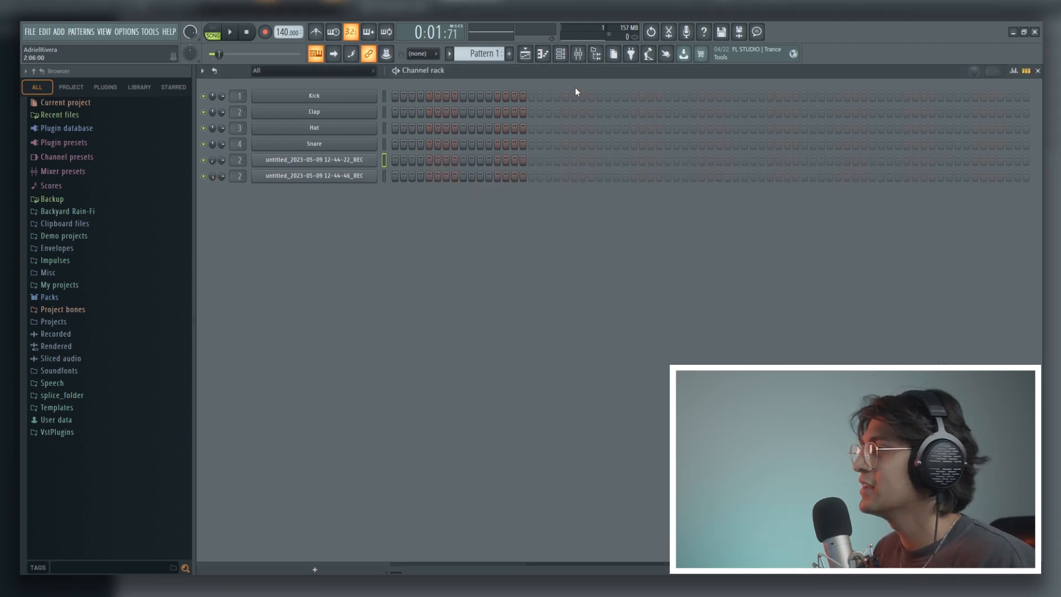
left_click(578, 55)
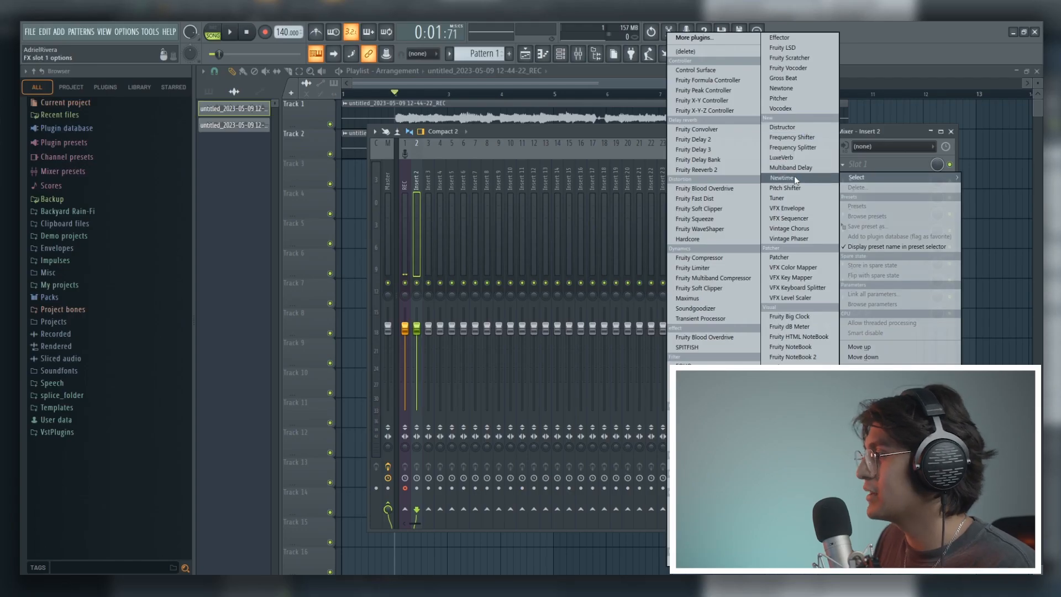
left_click(794, 175)
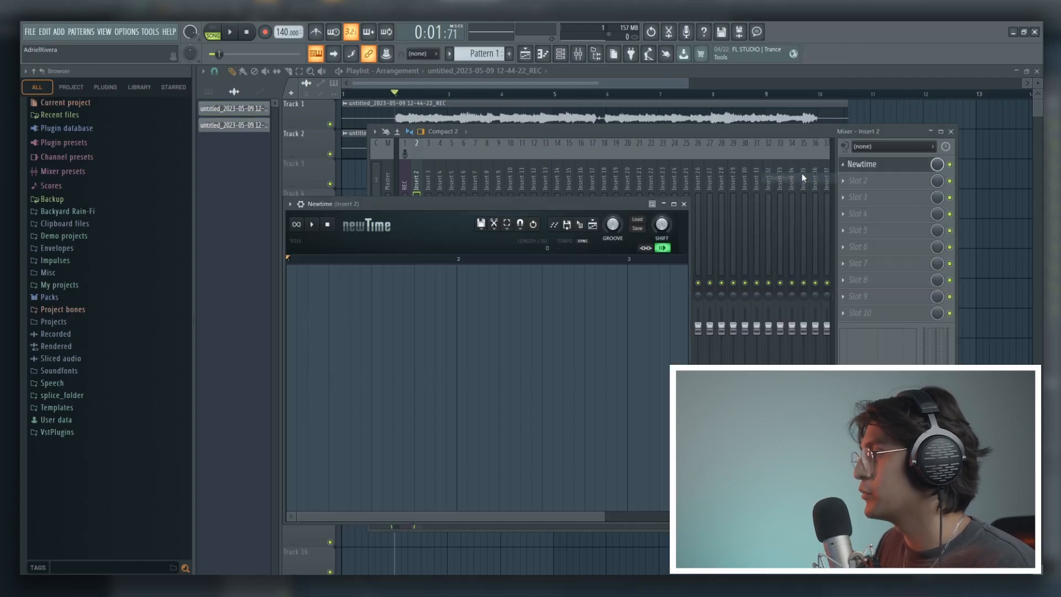
left_click(560, 57)
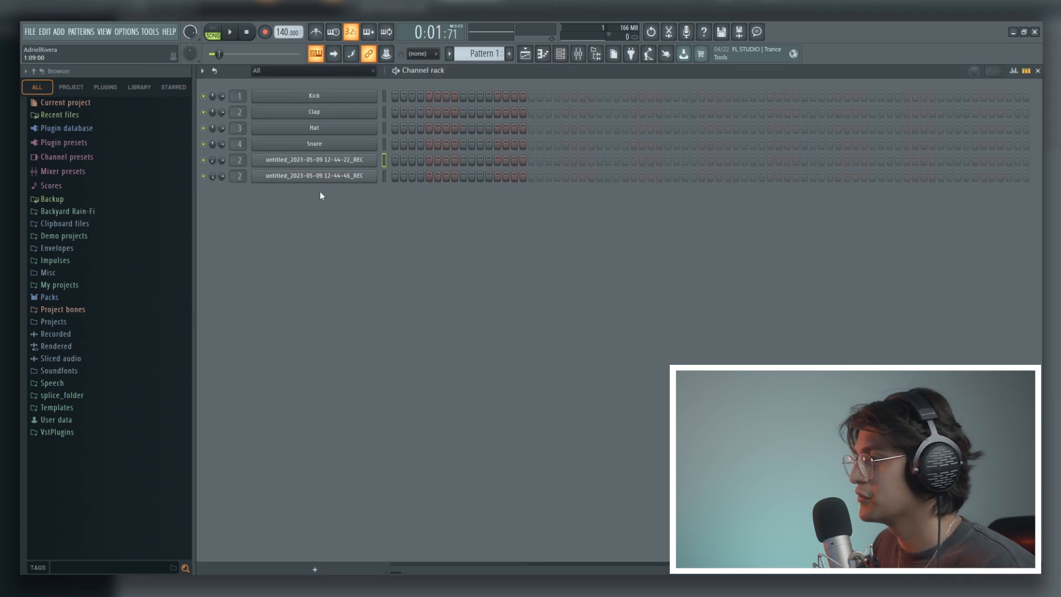
left_click(314, 160)
left_click(578, 55)
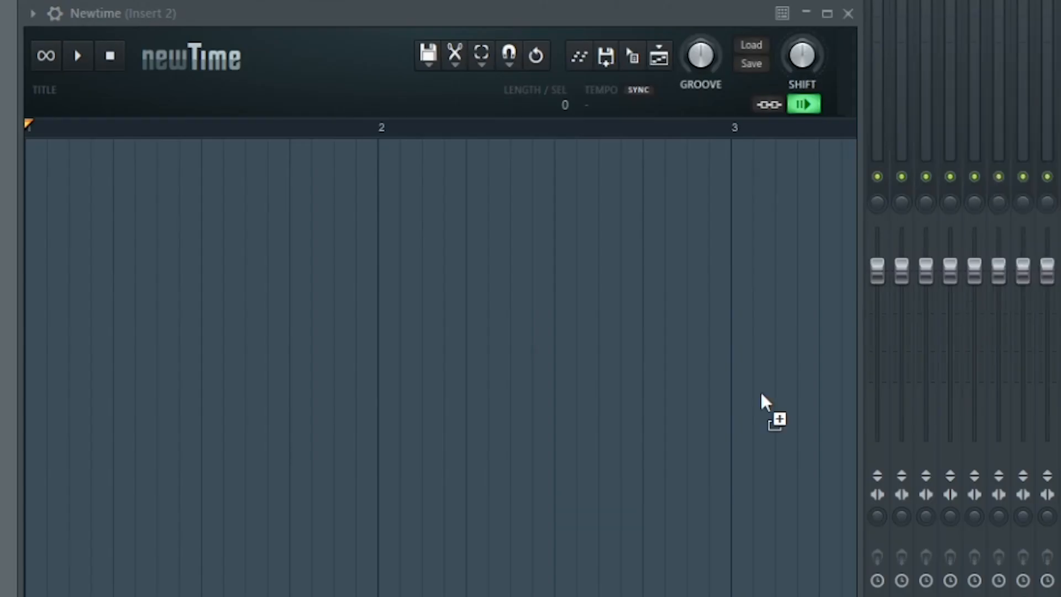
left_click_drag(764, 407, 442, 309)
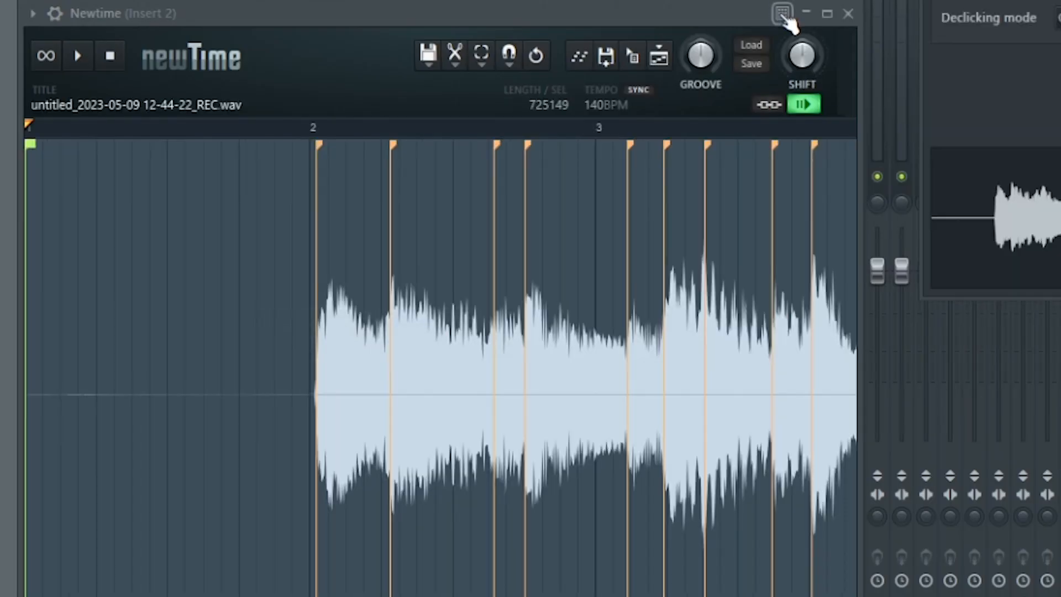
left_click(828, 15)
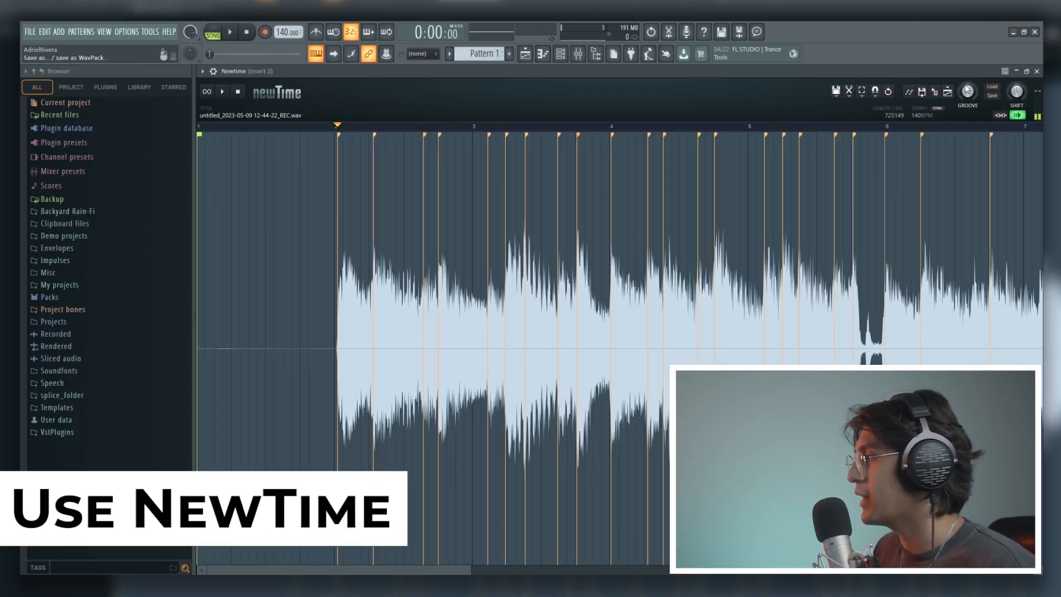
Step: Quantize the timing of the recording in Newtime and listen to the result
left_click(851, 91)
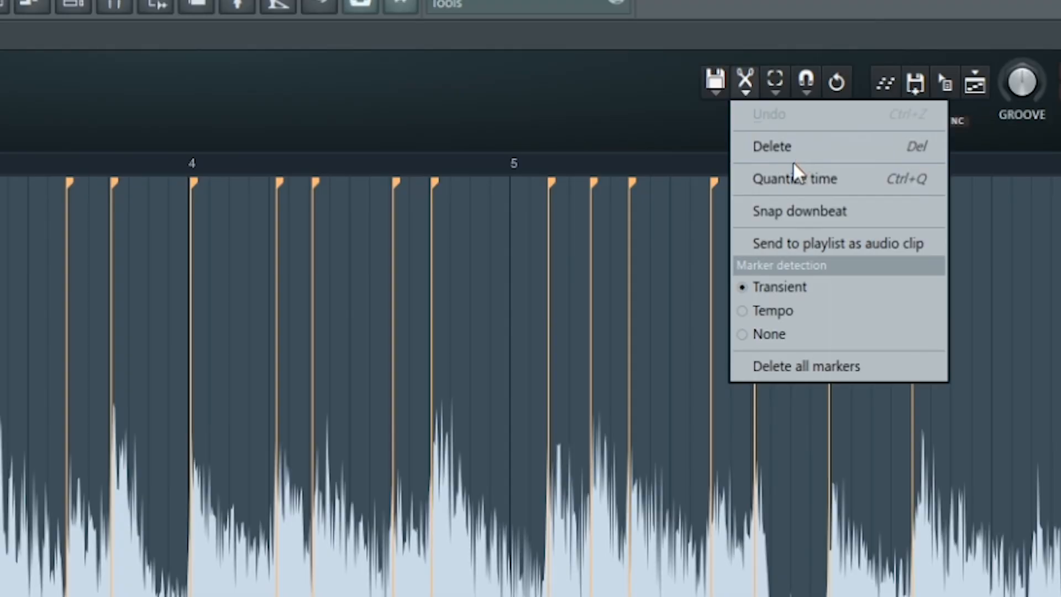
left_click(871, 135)
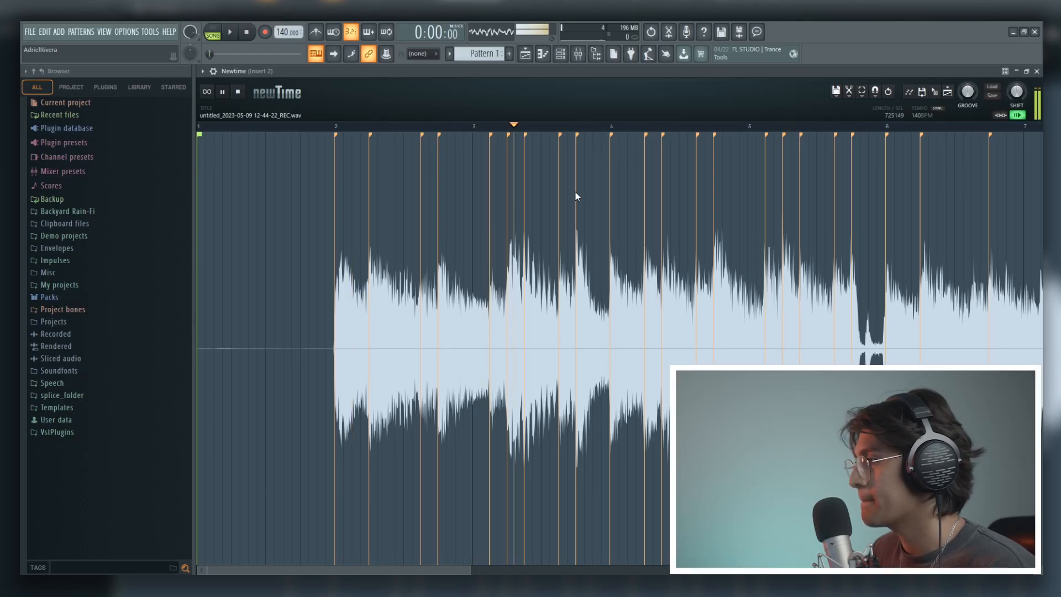
key("space")
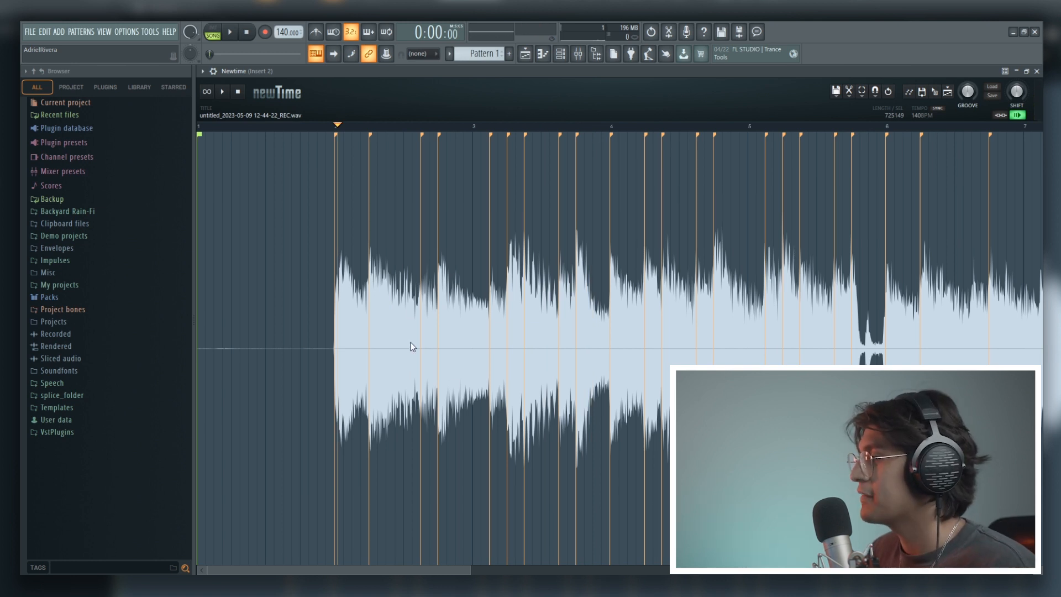
Step: Add a timing marker at the playhead in bar 3 of the Newtime waveform and shift it slightly along the timeline
left_click(561, 129)
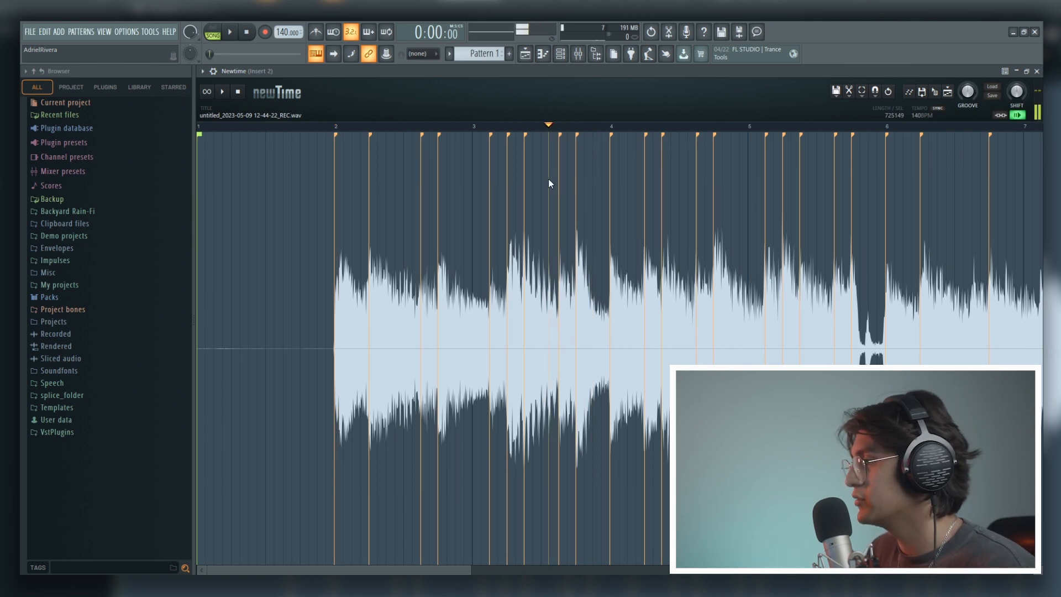
left_click_drag(542, 130, 532, 129)
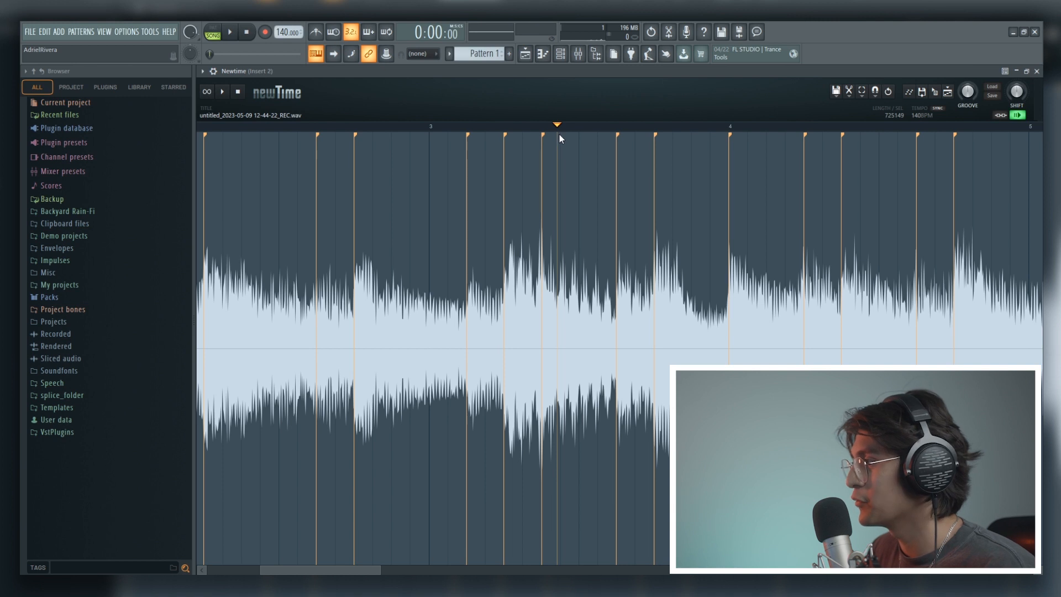
scroll(559, 144, "up", 2)
left_click_drag(548, 130, 546, 129)
double_click(544, 141)
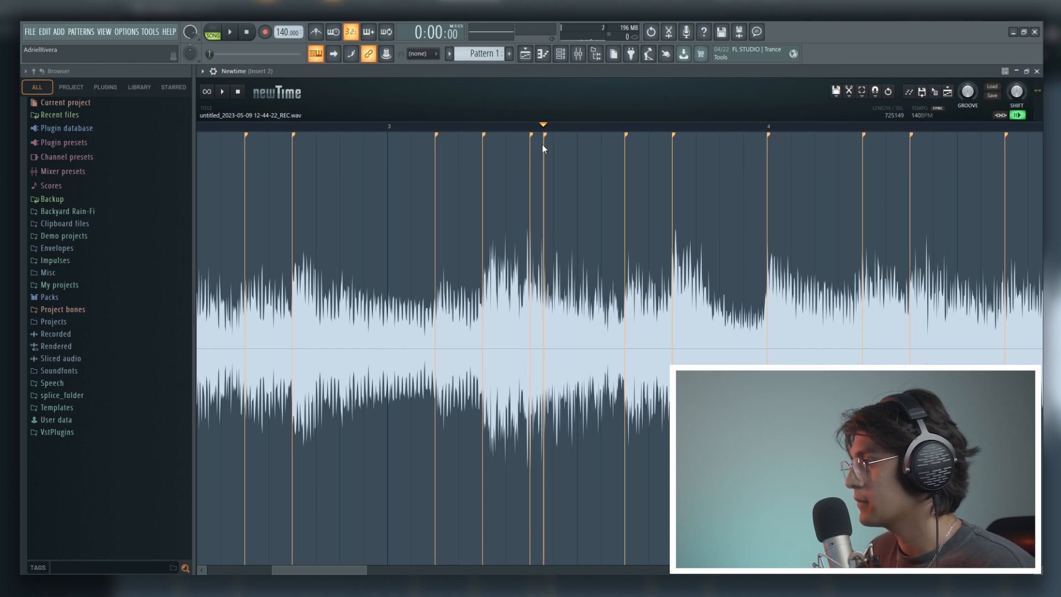
mouse_move(545, 150)
left_mouse_down()
mouse_move(597, 161)
mouse_move(516, 165)
mouse_move(543, 168)
left_mouse_up()
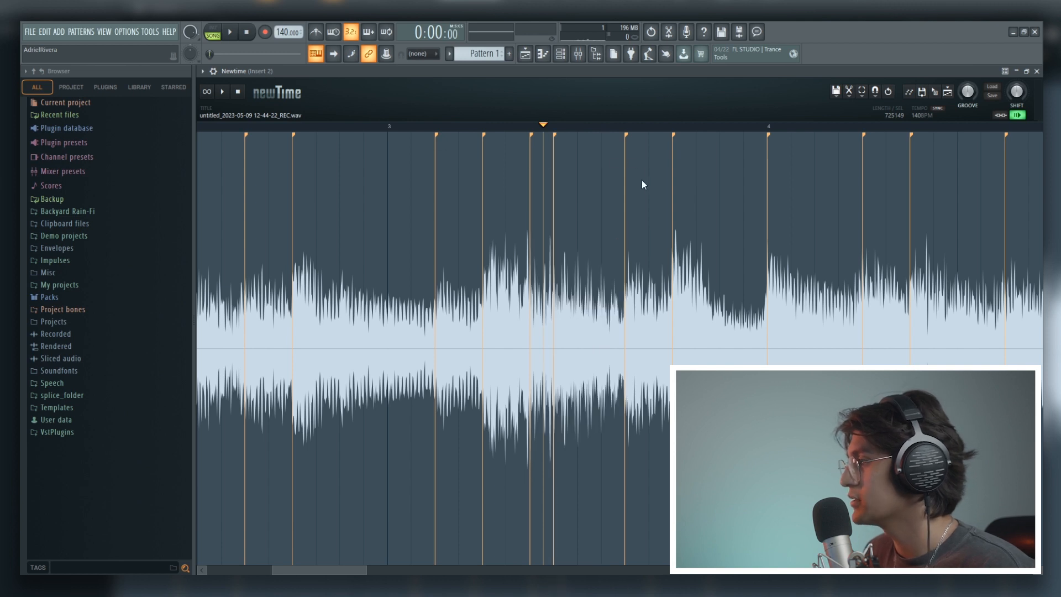
Step: Return to the playlist, zoom in on the clips and delete Newtime from mixer Insert 2
left_click(525, 53)
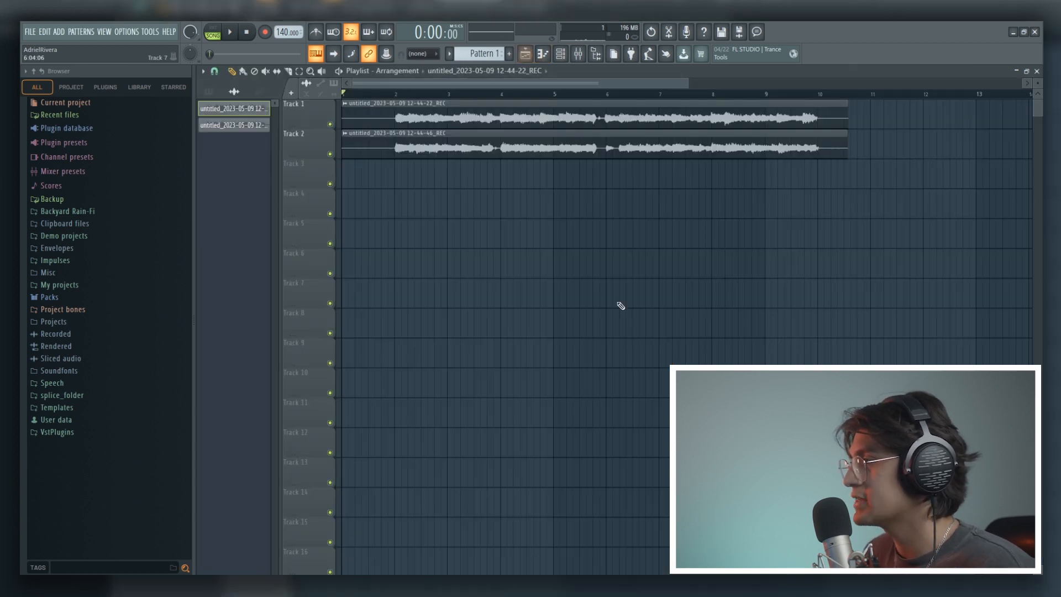
left_click_drag(691, 82, 538, 83)
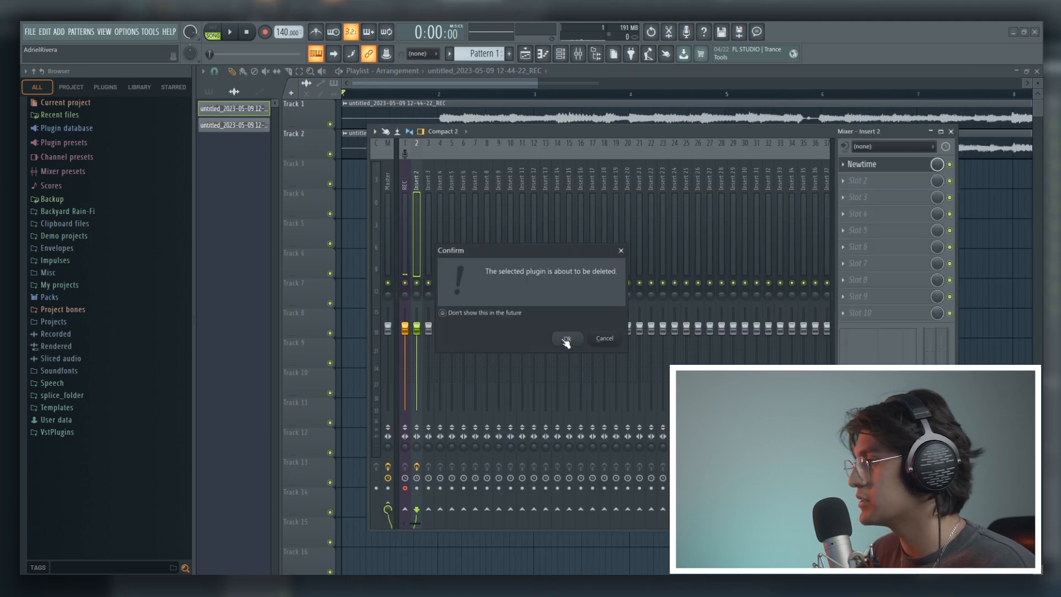
left_click(566, 339)
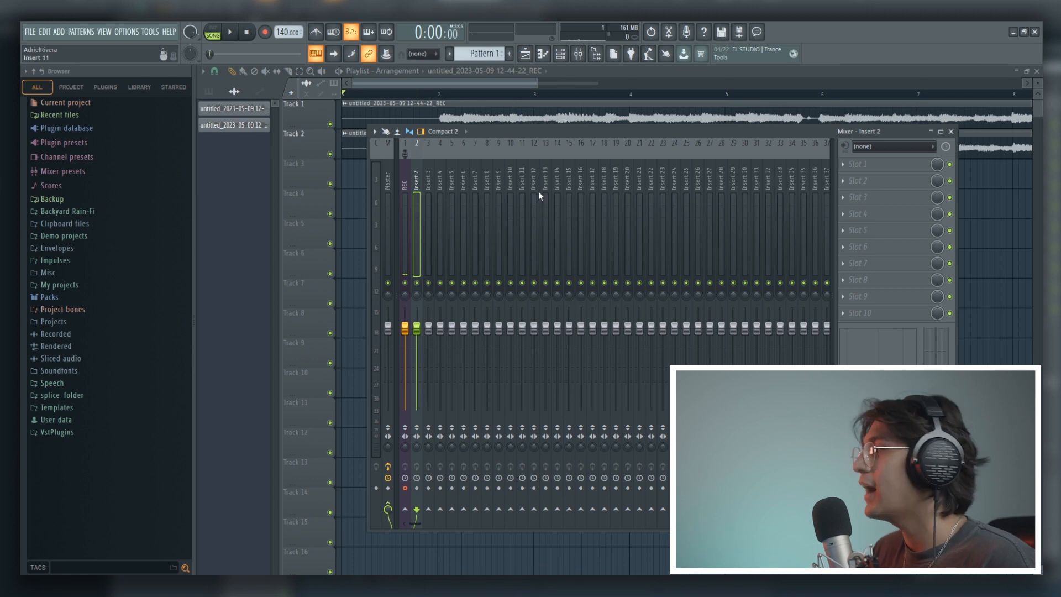
Step: Load Fruity Limiter in the first effect slot of mixer Insert 2 and switch it to compressor mode
left_click(855, 165)
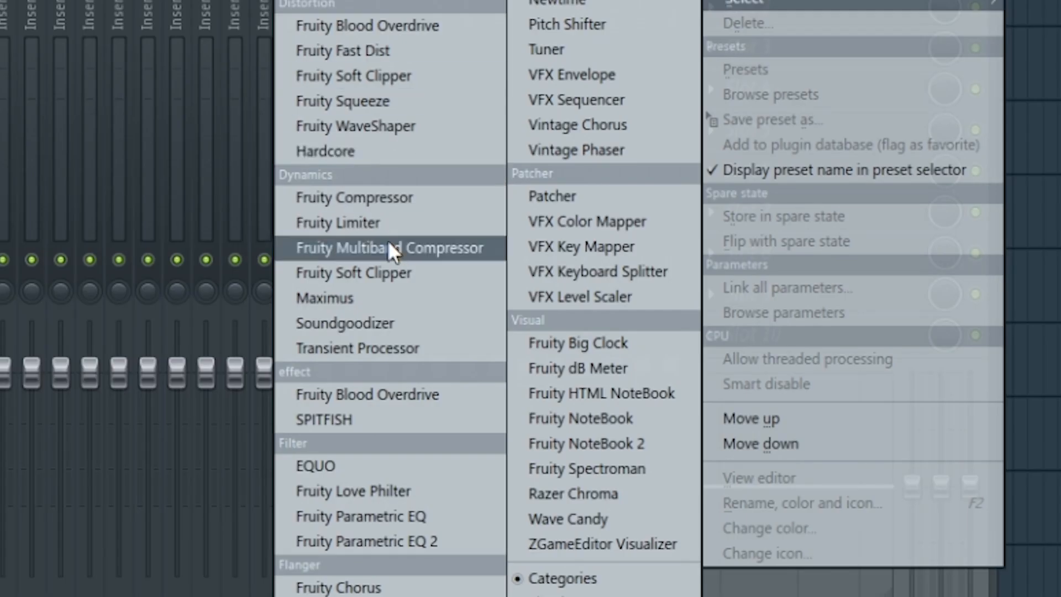
left_click(386, 224)
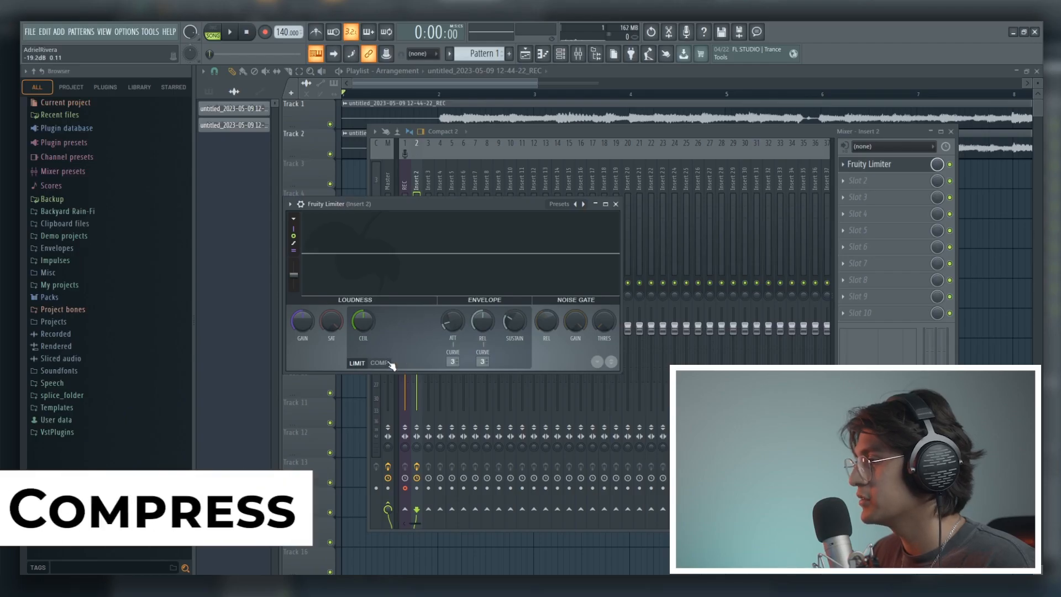
left_click_drag(473, 205, 575, 164)
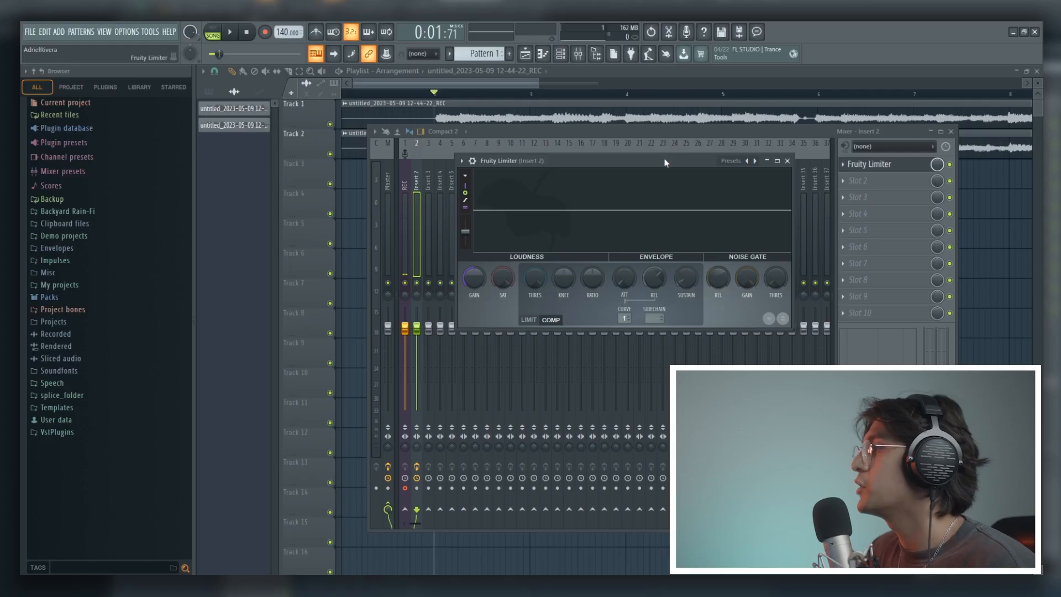
left_click_drag(660, 162, 666, 127)
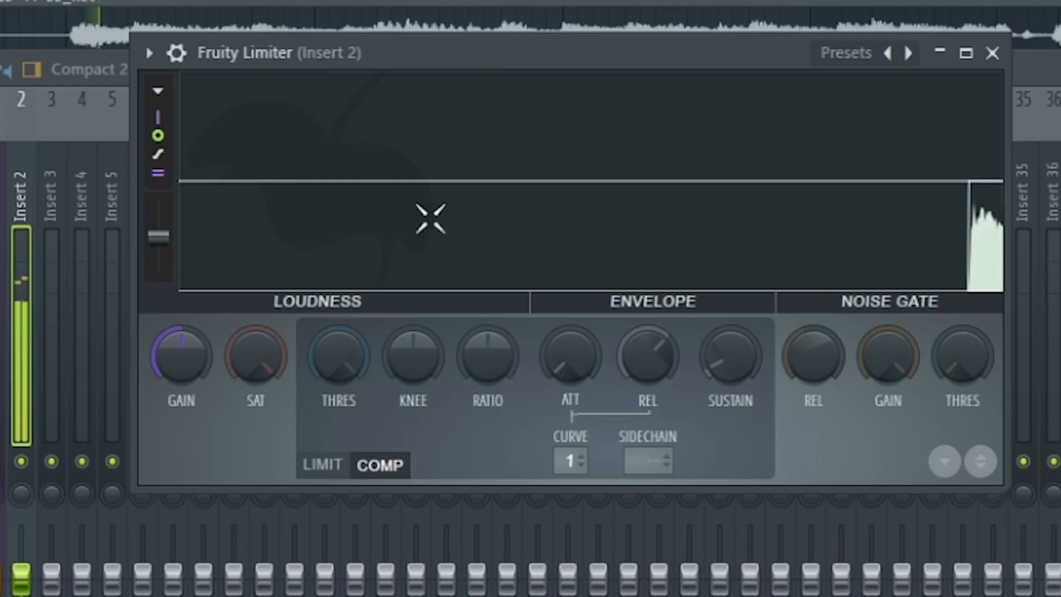
Step: Lower the Fruity Limiter's compressor threshold and set its ratio to about 2.1:1 while the recording plays
left_click_drag(547, 247, 547, 234)
left_click_drag(338, 355, 339, 375)
mouse_move(502, 380)
left_mouse_down()
mouse_move(502, 364)
mouse_move(490, 382)
left_mouse_up()
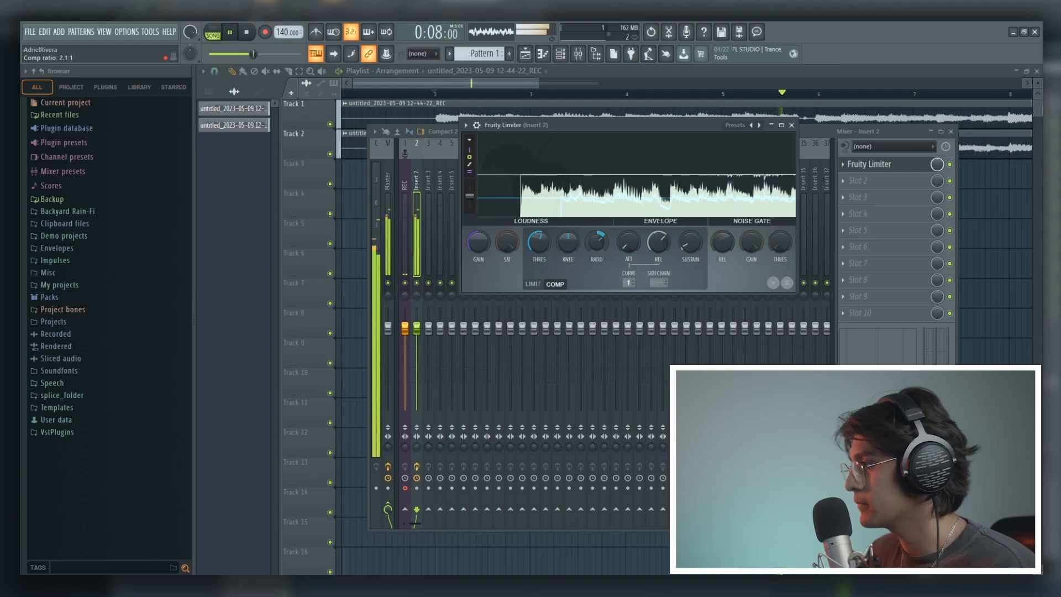
left_click_drag(538, 239, 538, 245)
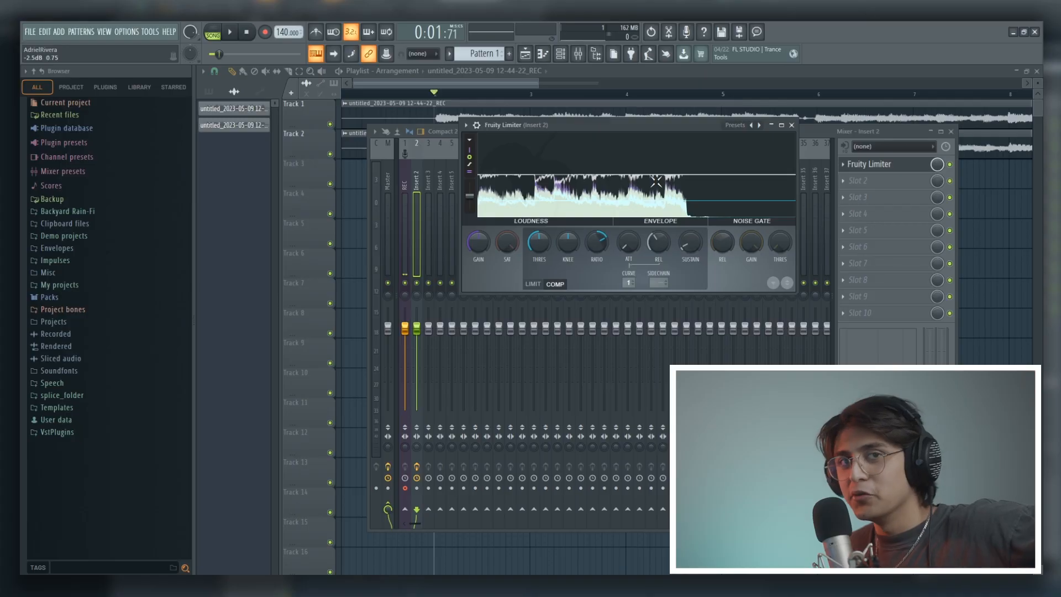
Step: Load Fruity parametric EQ 2 in Insert 2's second effect slot and make band 1 a high-pass filter with its cutoff just above band 2
left_click(863, 181)
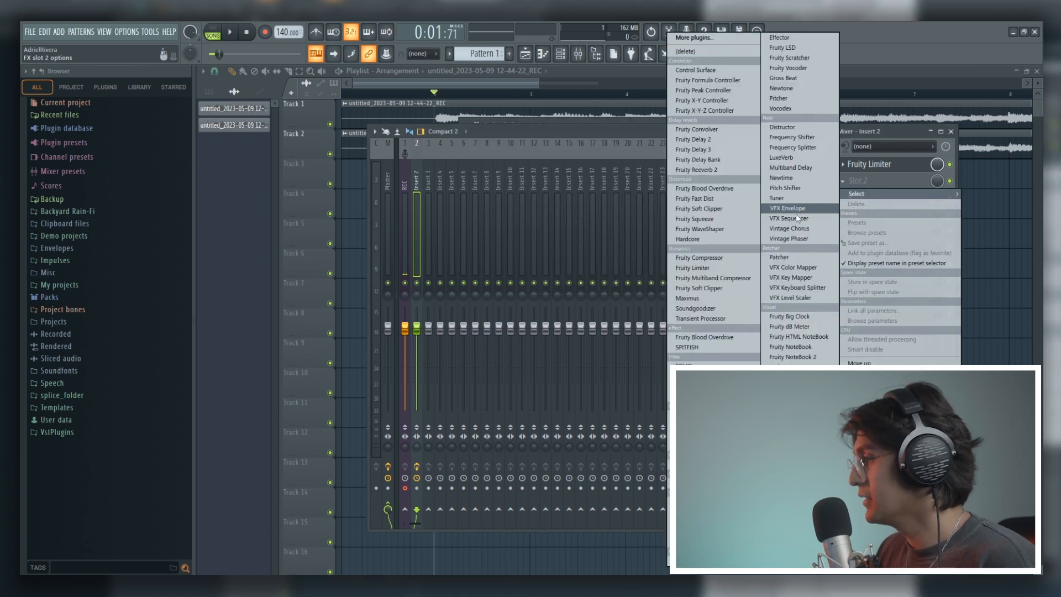
left_click(708, 397)
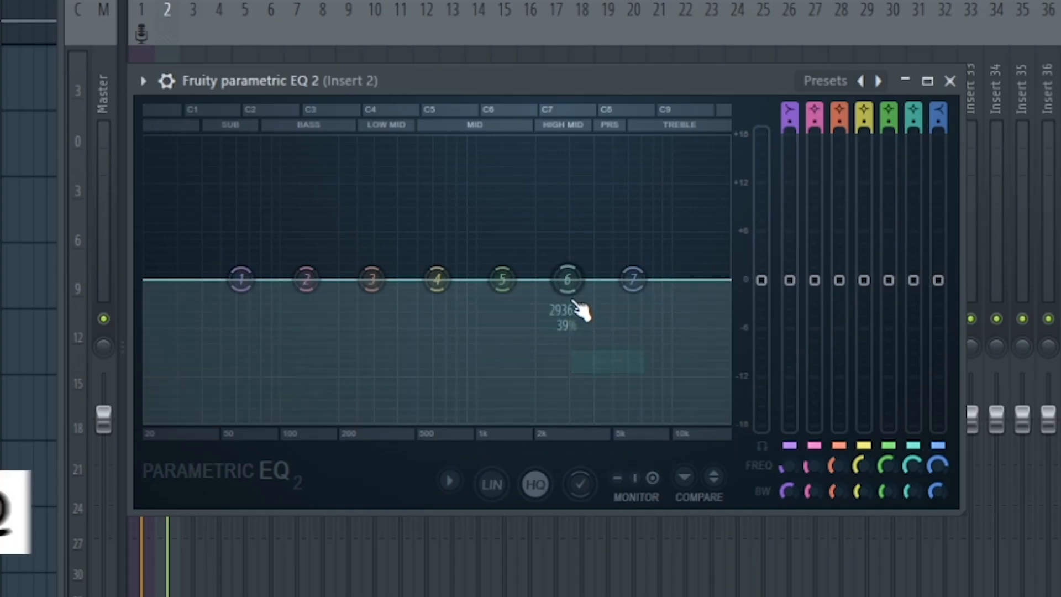
left_click_drag(577, 306, 556, 300)
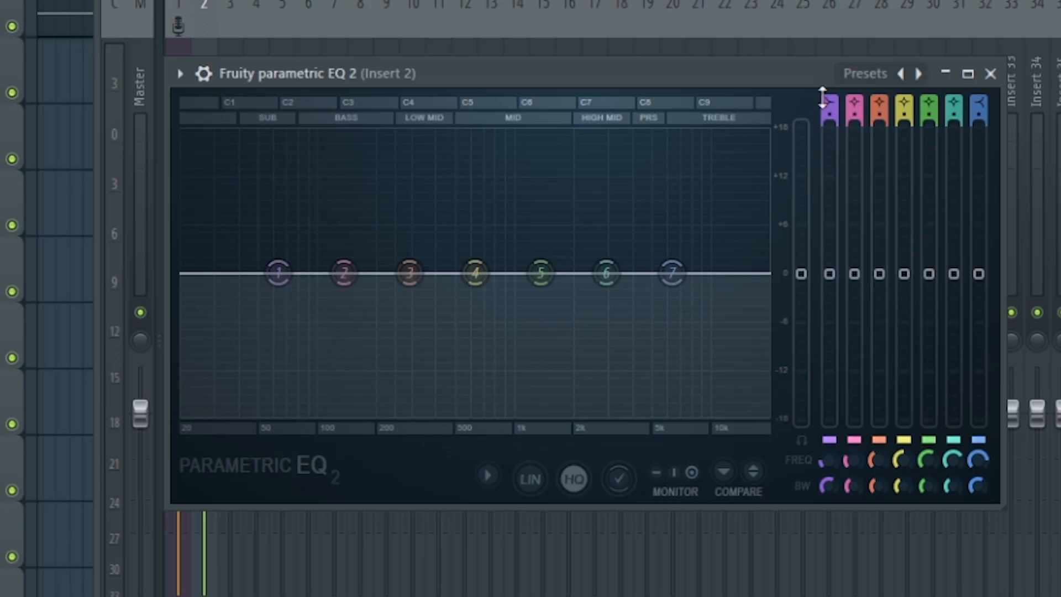
left_click_drag(830, 103, 830, 119)
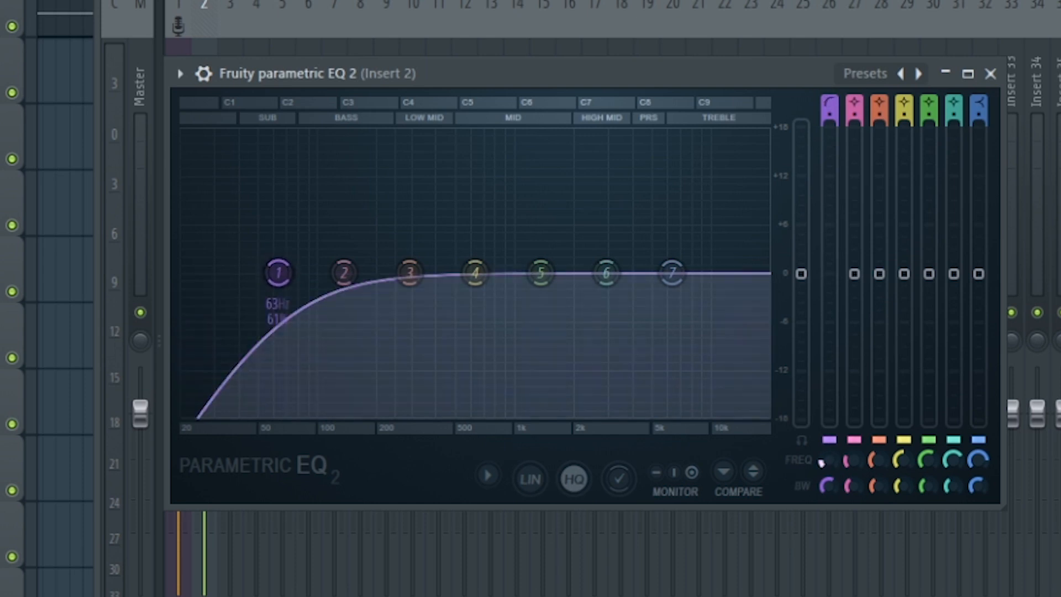
left_click_drag(822, 462, 822, 460)
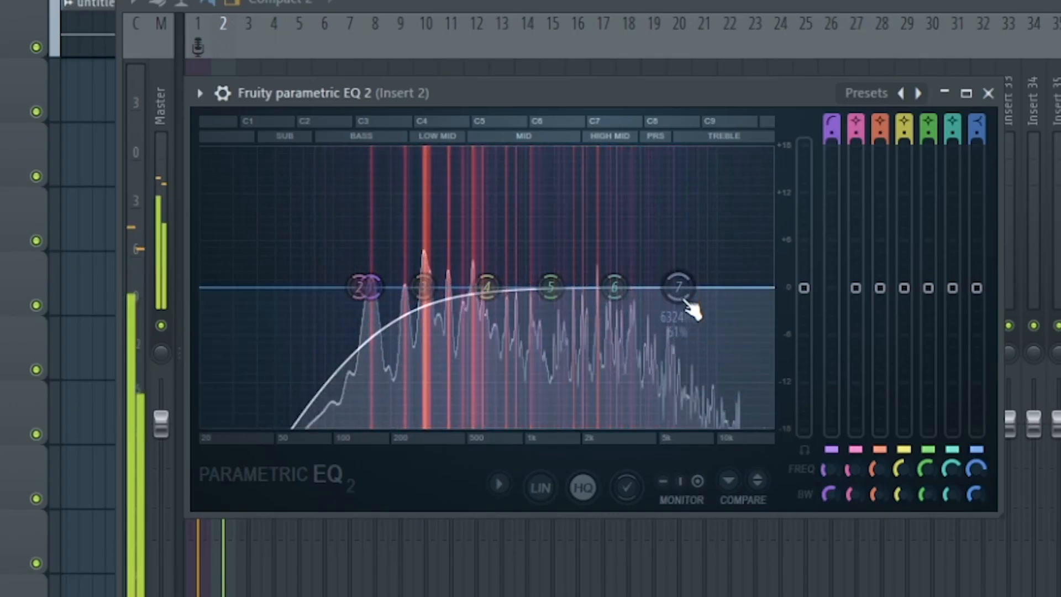
Step: Boost the EQ's band 7 to about +6 dB, cut band 4 to -2 dB near 513 Hz, and close the EQ
left_click_drag(628, 266, 639, 241)
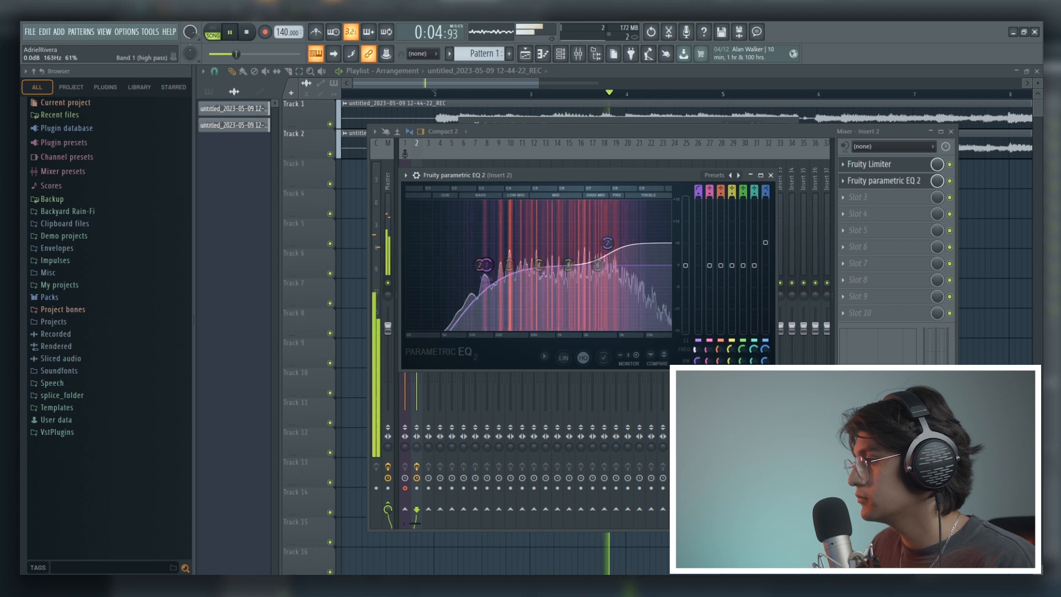
left_click_drag(697, 349, 697, 347)
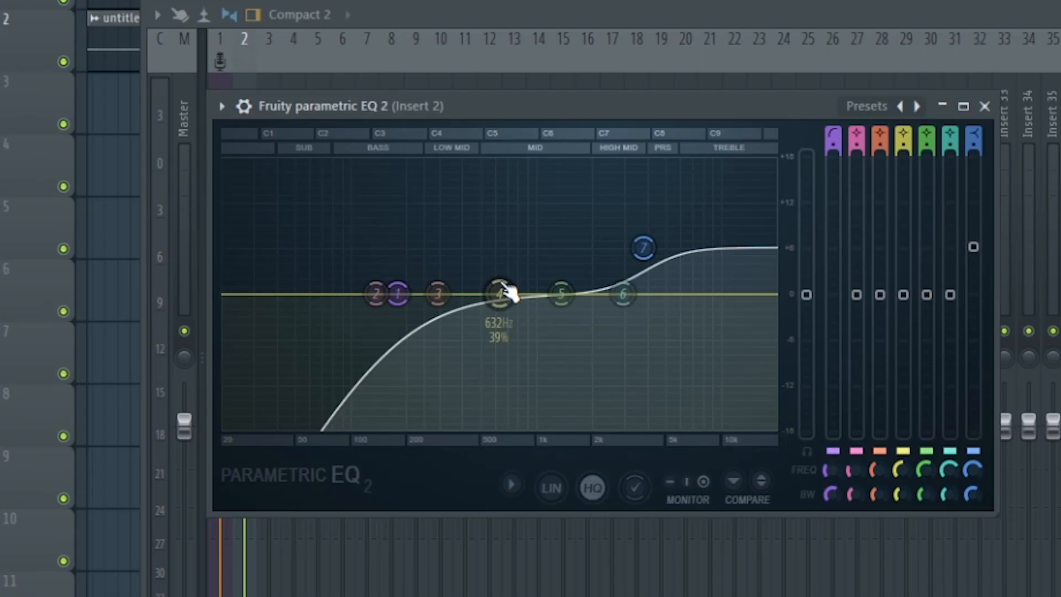
left_click_drag(482, 257, 481, 308)
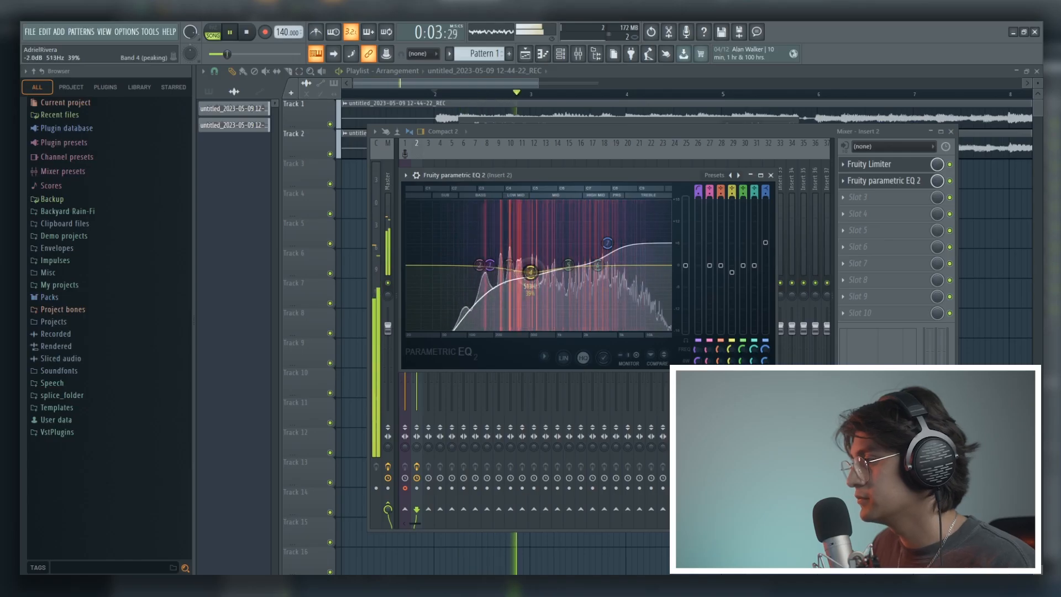
left_click_drag(531, 271, 530, 273)
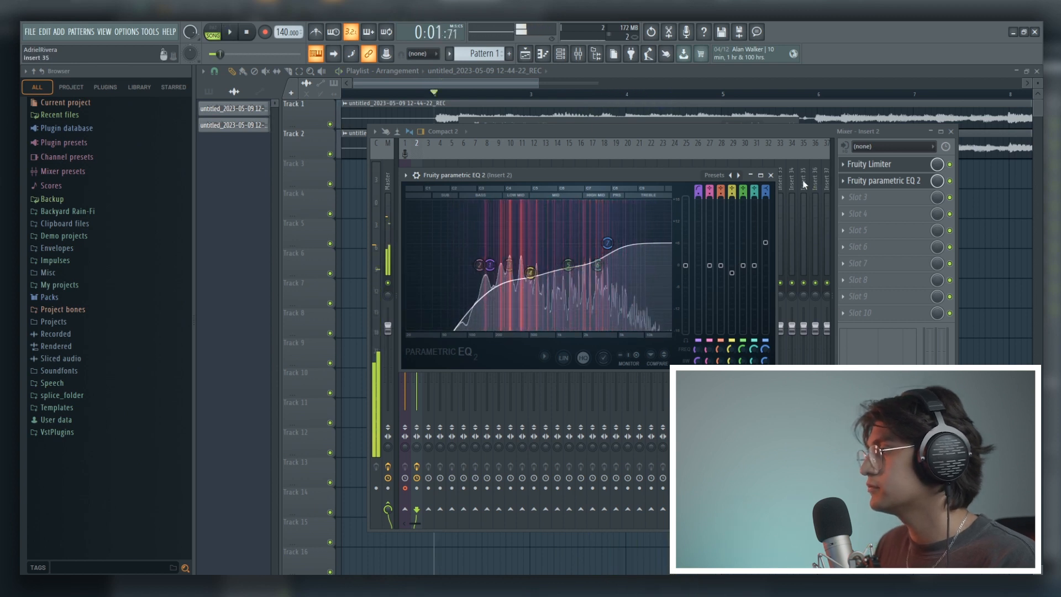
left_click(771, 176)
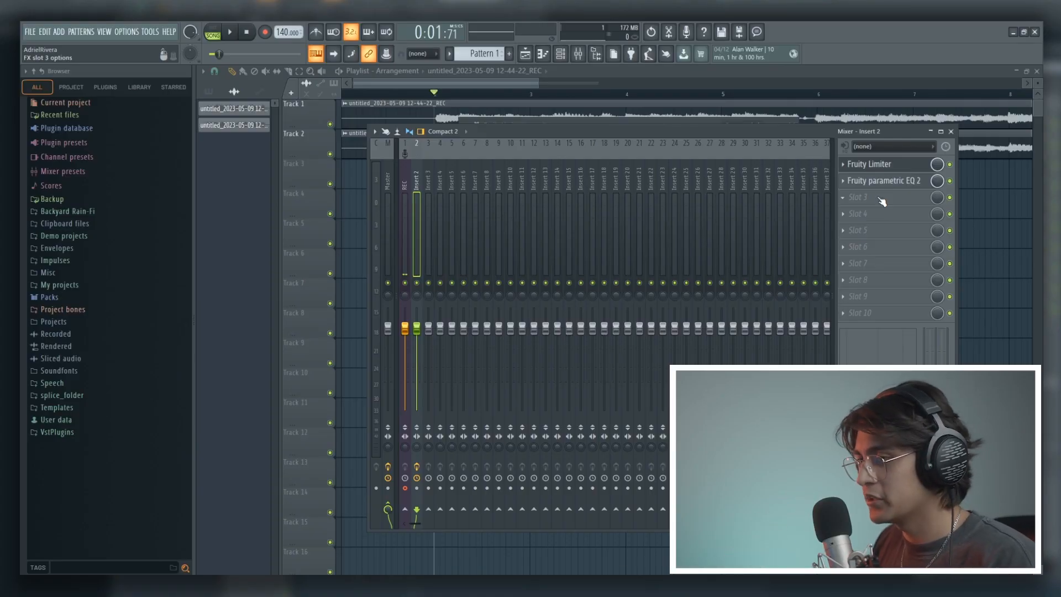
Step: Load Fruity Flanger in Insert 2's third effect slot with the Modulation preset and lower its depth to about 0.67 ms
left_click(882, 197)
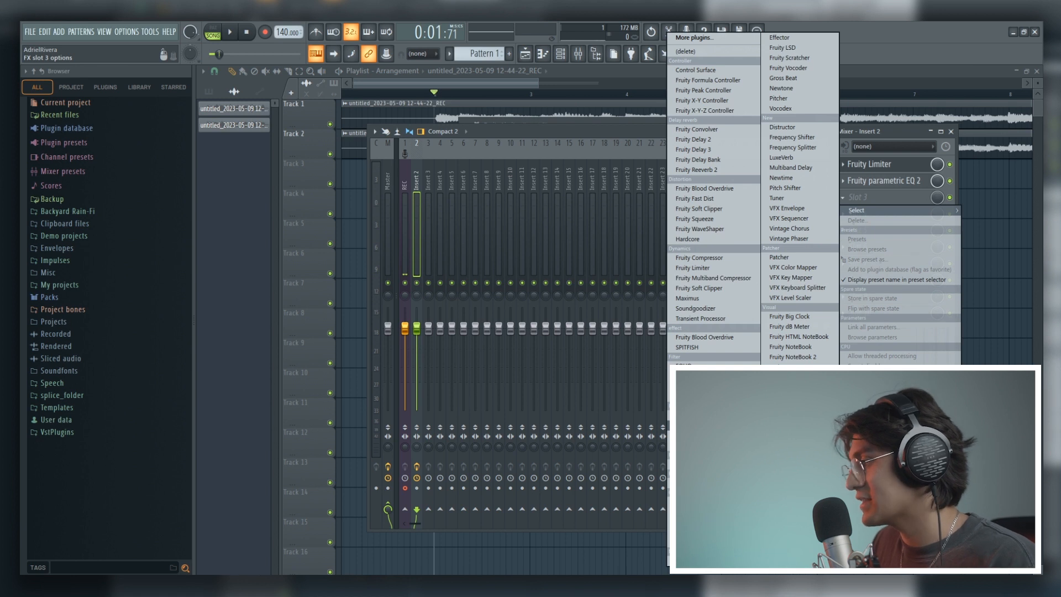
left_click(699, 425)
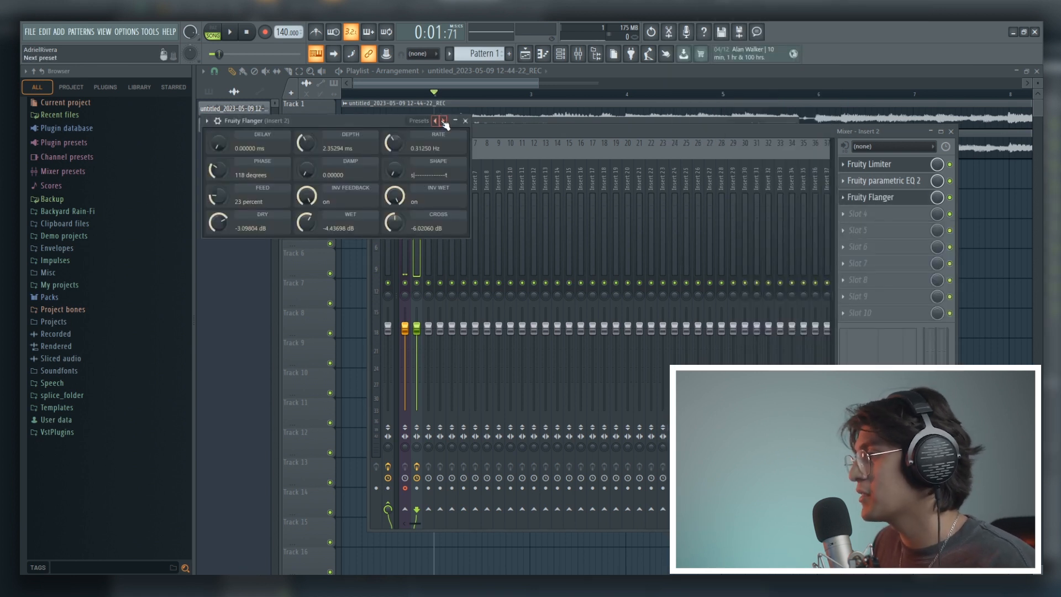
left_click(443, 121)
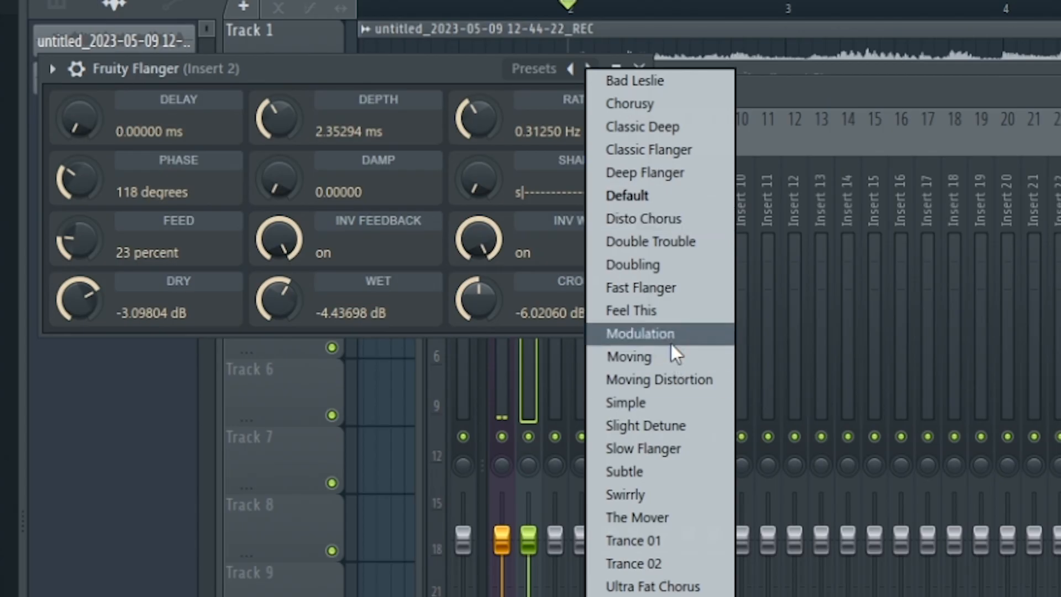
left_click(671, 342)
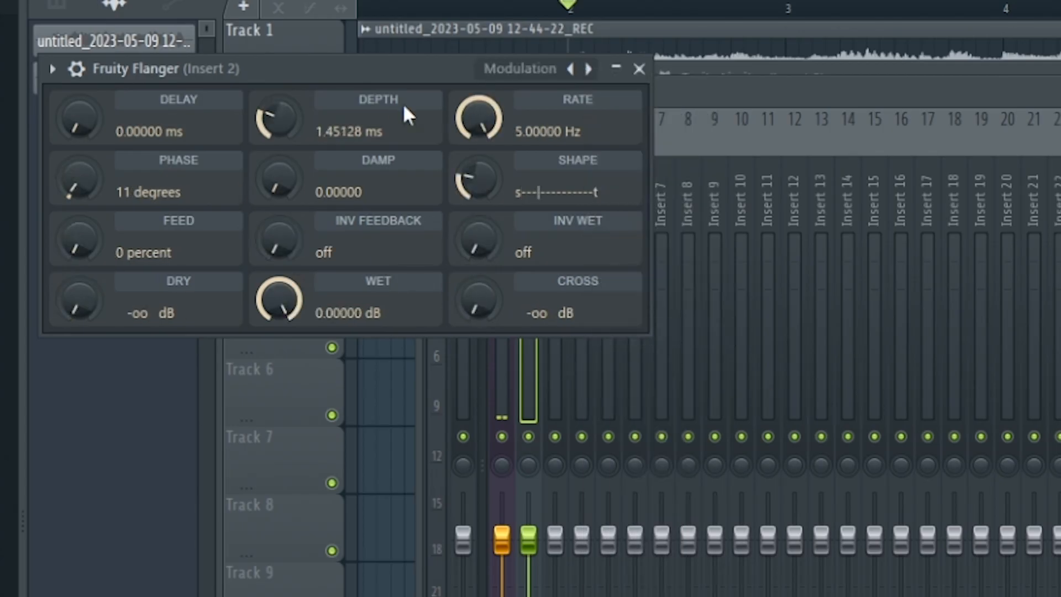
key("space")
left_click_drag(279, 118, 306, 151)
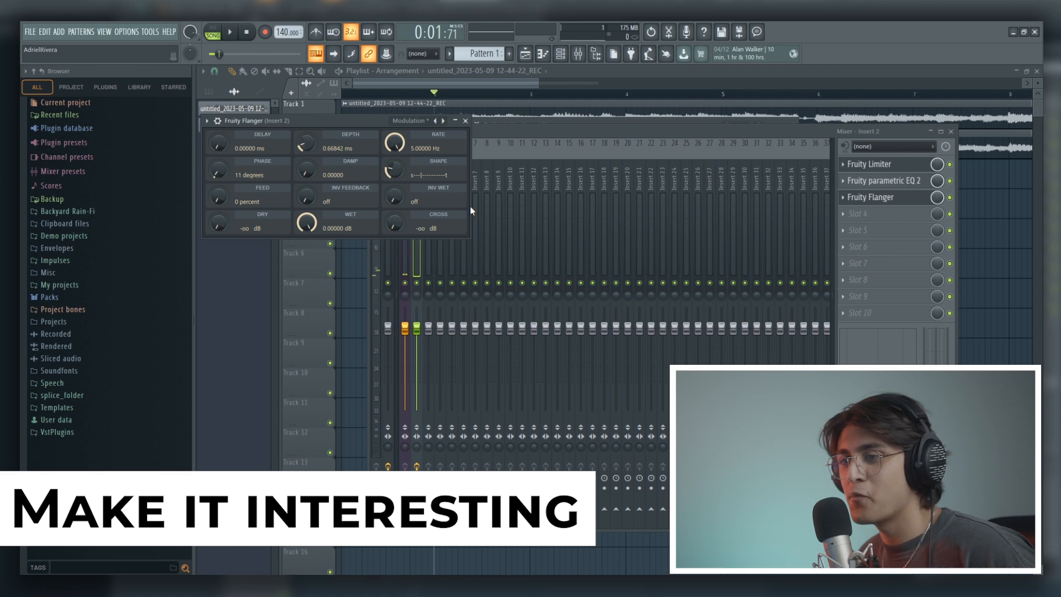
Step: Load LuxeVerb in Insert 2's fourth effect slot and close its window
left_click(858, 213)
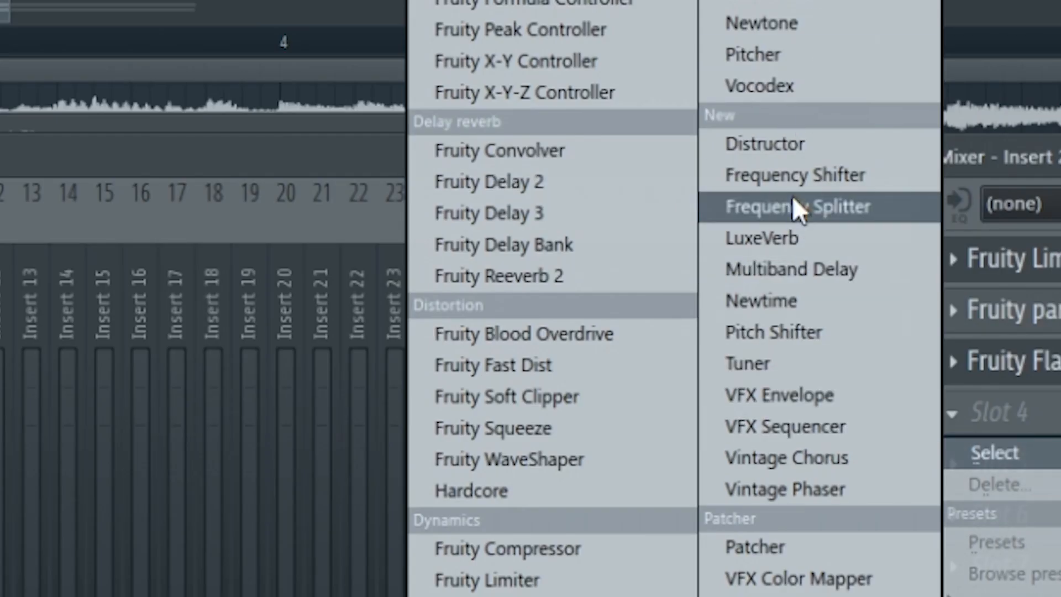
left_click(785, 238)
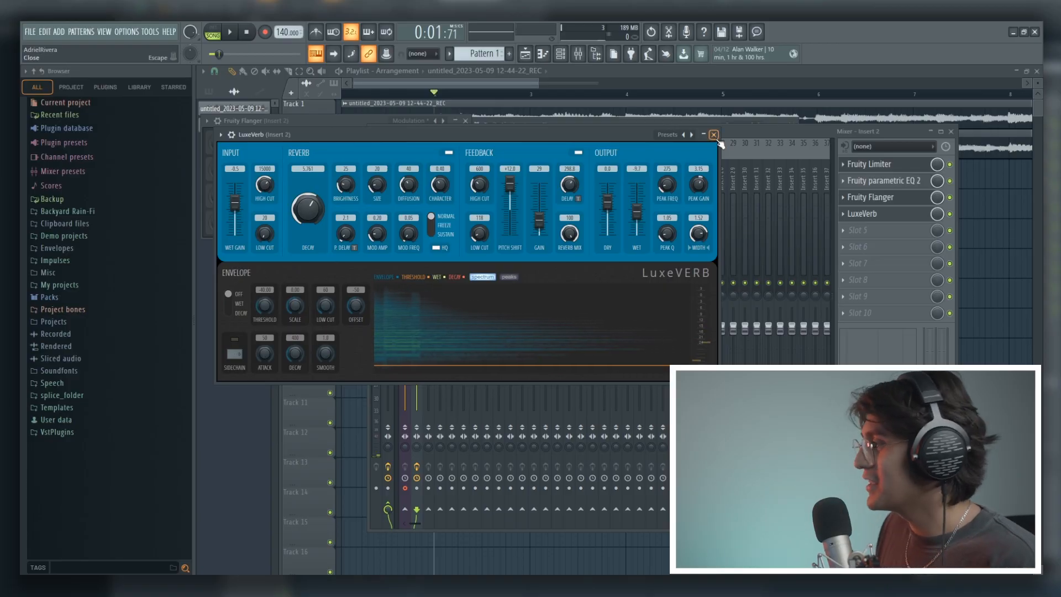
left_click(714, 135)
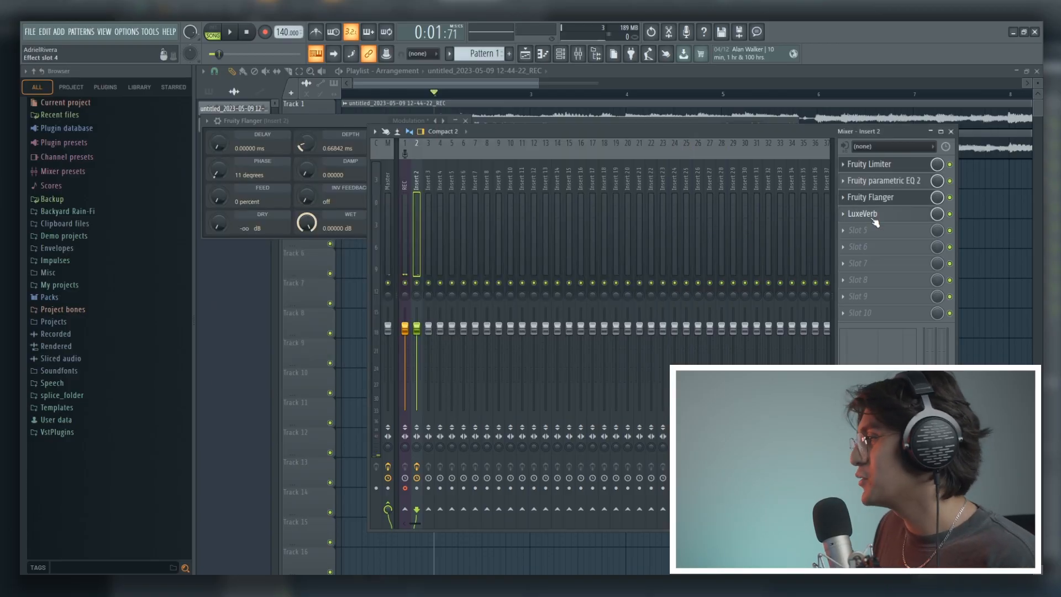
left_click(875, 235)
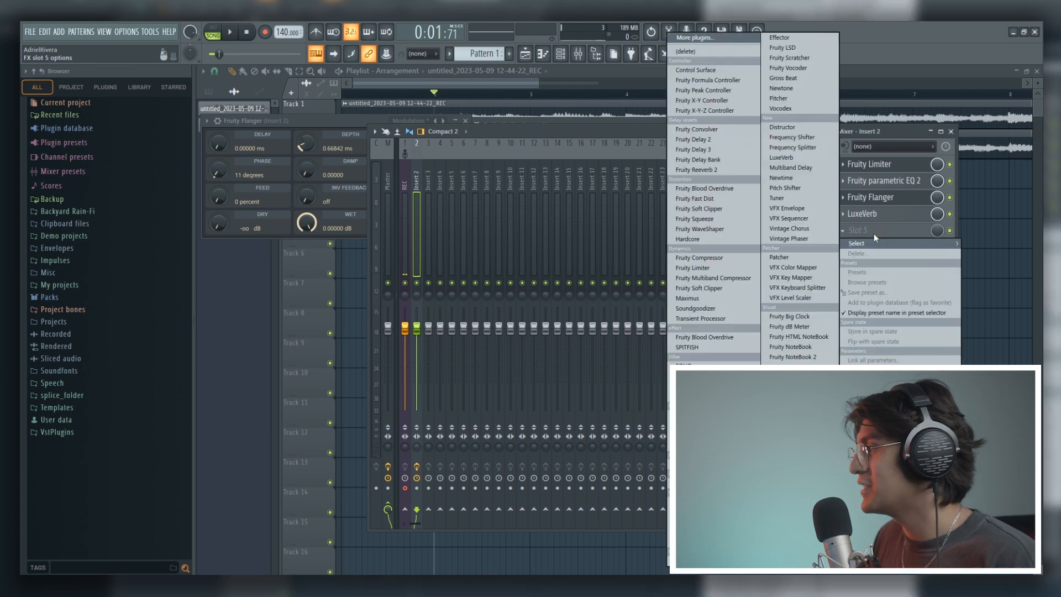
key("Escape")
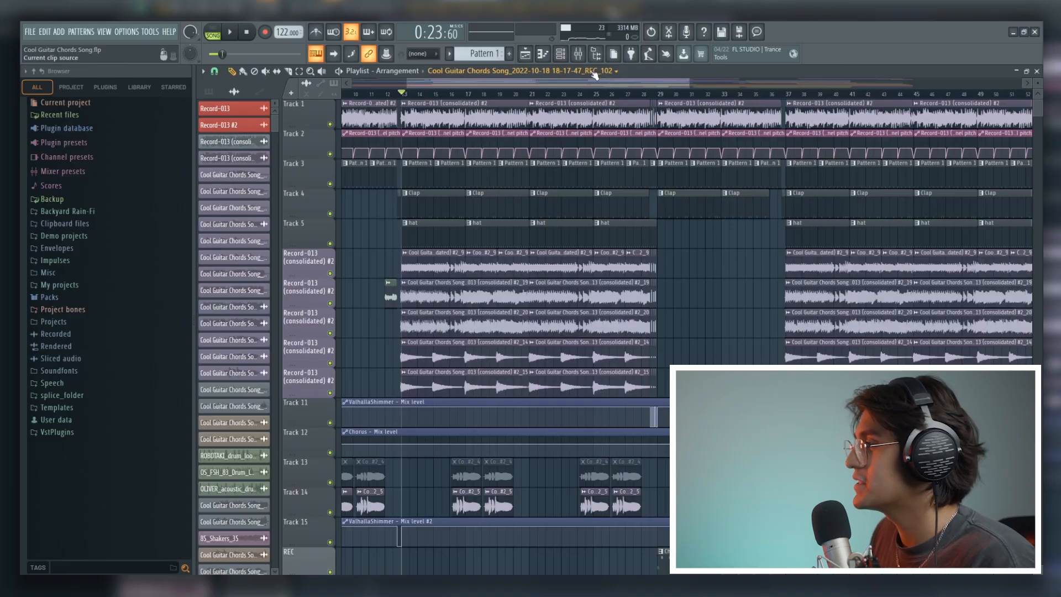
Step: Examine the mixer and the layered clips in the playlist of the Cool Guitar Chords Song project during playback
left_click(578, 54)
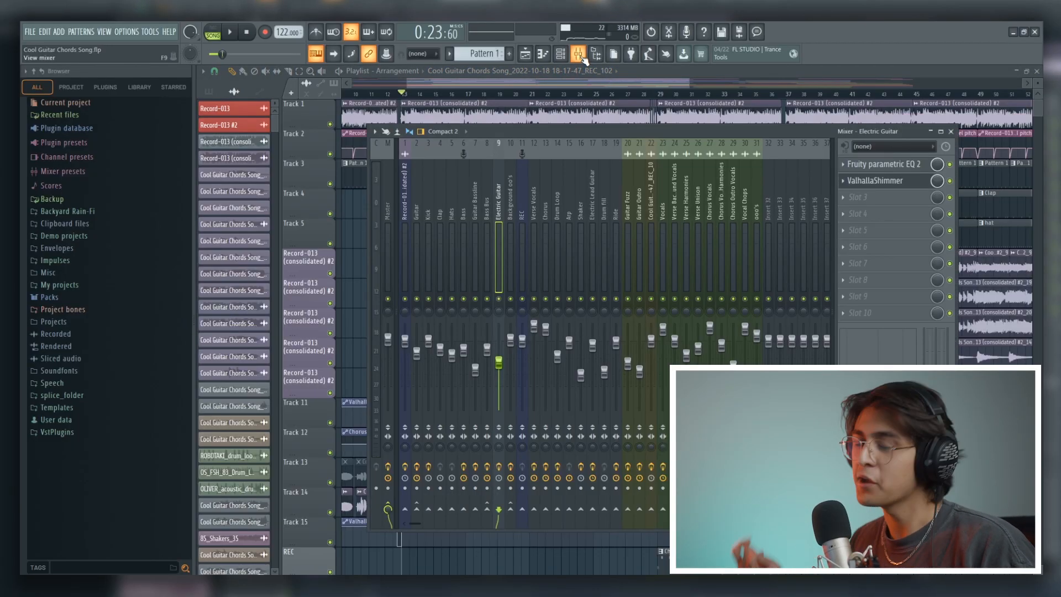
left_click(581, 57)
left_click_drag(689, 83, 625, 100)
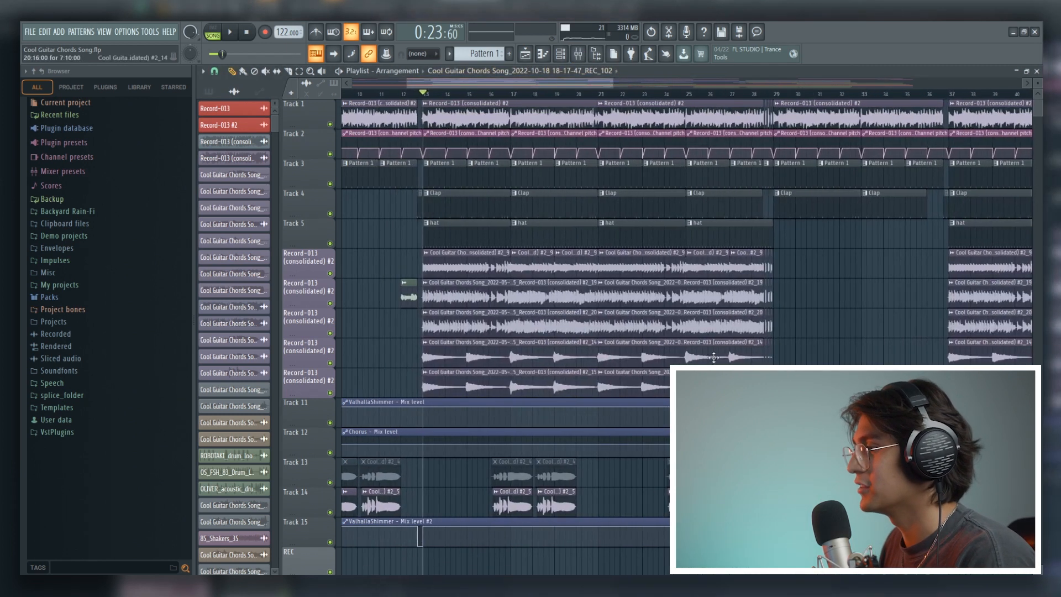
scroll(610, 277, "down", 1)
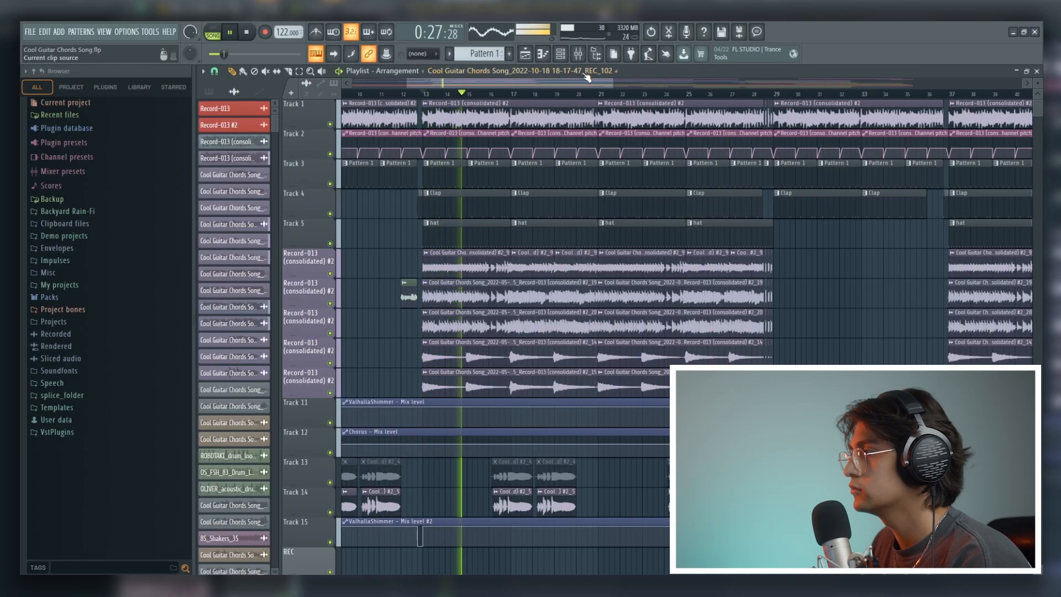
scroll(667, 78, "right", 3)
scroll(635, 79, "left", 1)
scroll(596, 240, "down", 3)
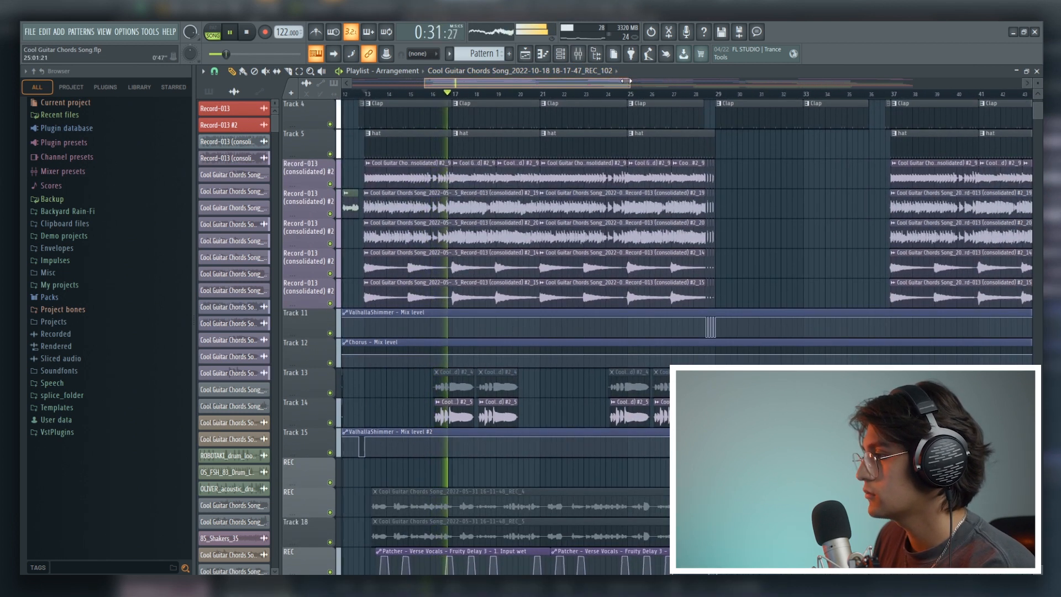
left_click_drag(630, 83, 609, 83)
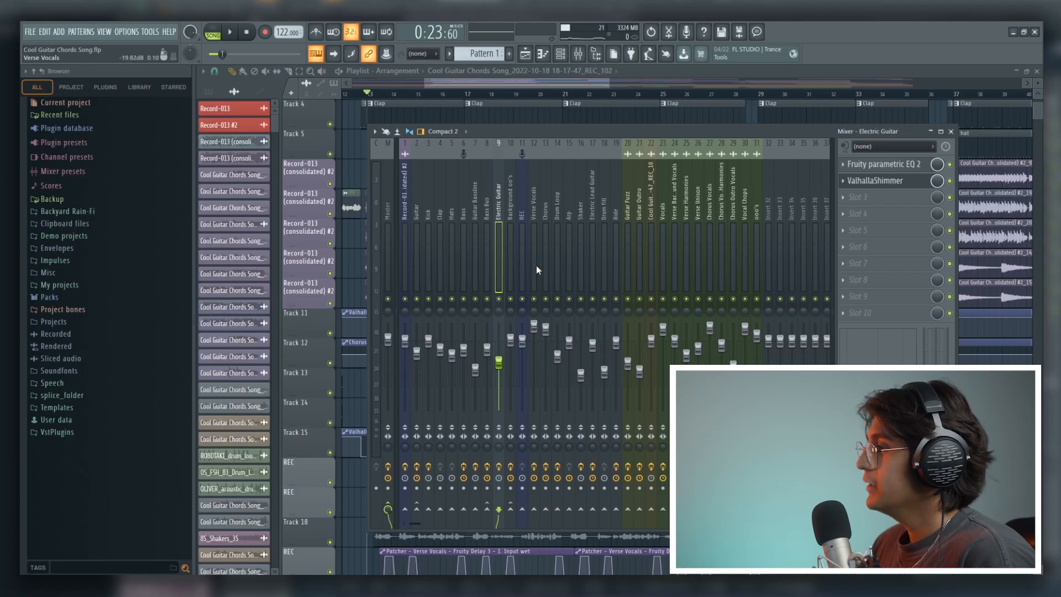
Step: Solo the Electric Guitar mixer track and inspect its Fruity parametric EQ 2 and ValhallaShimmer effects
right_click(498, 299)
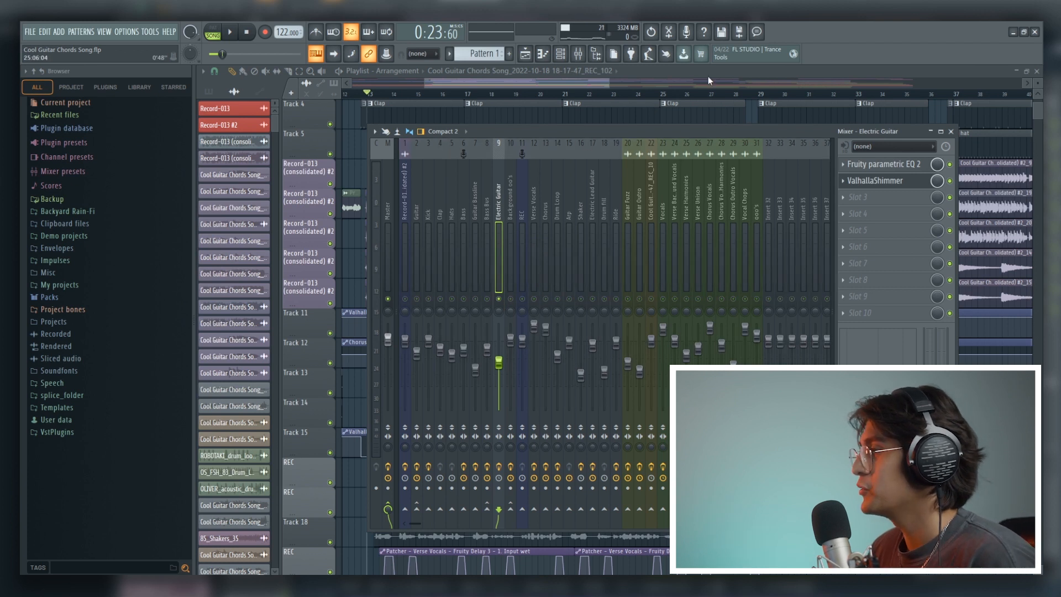
left_click(608, 79)
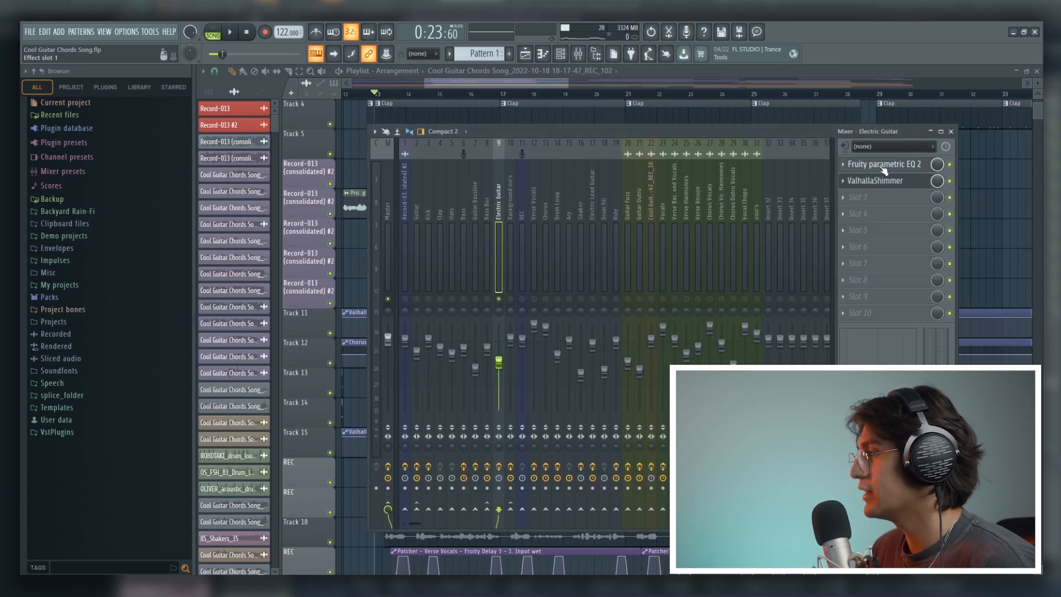
left_click(883, 164)
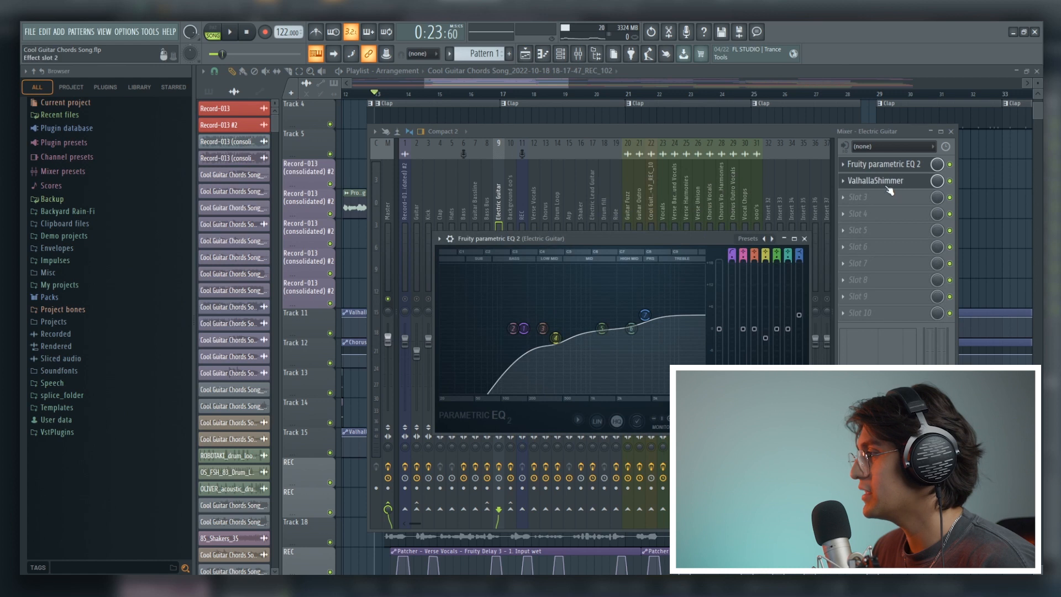
left_click(880, 180)
left_click(852, 183)
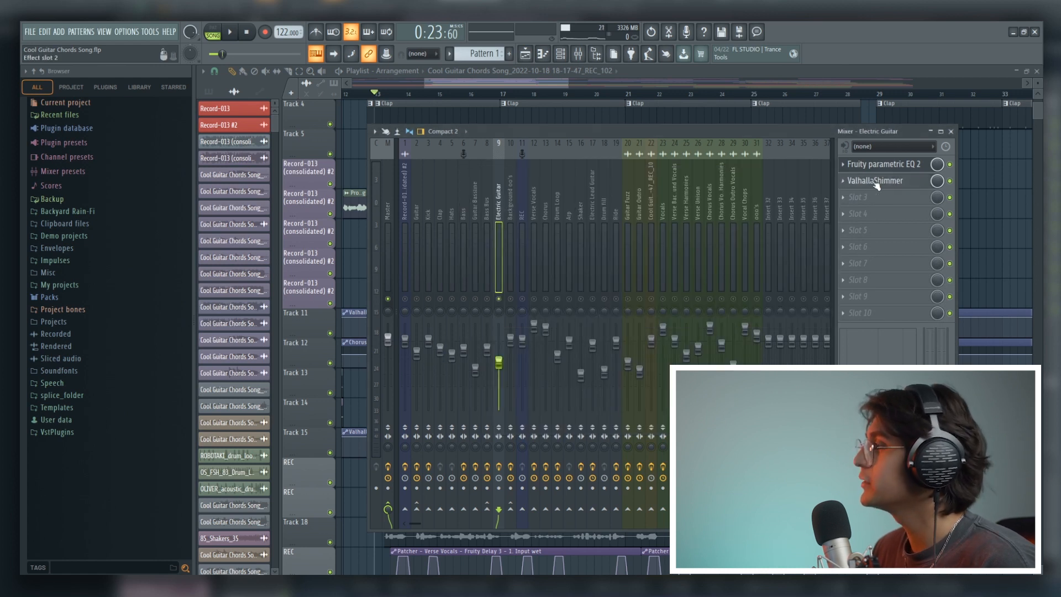
left_click(587, 74)
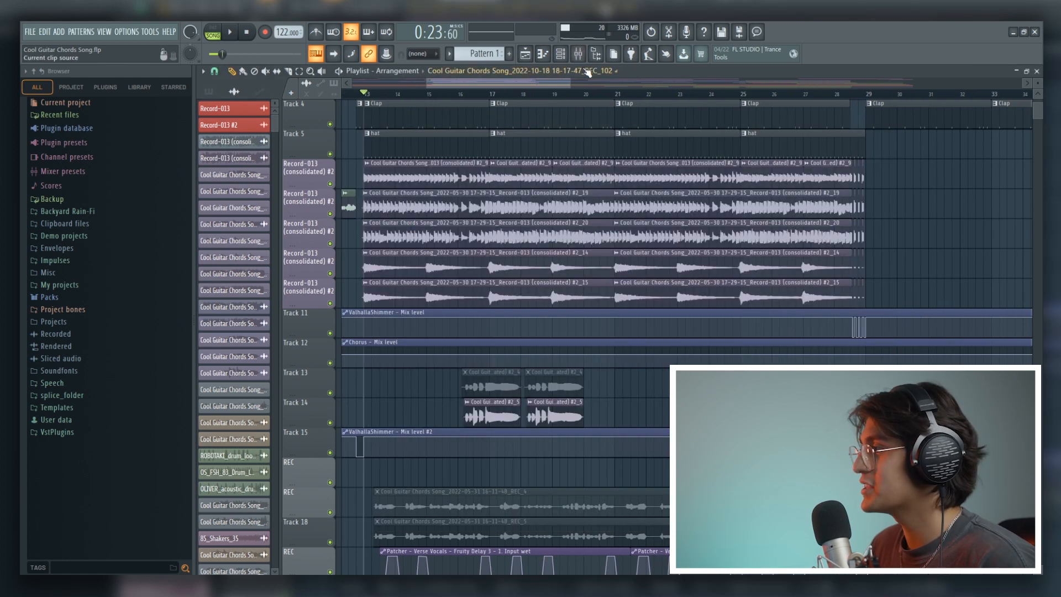
Step: Solo the last two Record-013 (consolidated) #2 playlist tracks above Track 11 and play them together
left_click(567, 54)
left_click(567, 55)
left_click(576, 56)
left_click(576, 58)
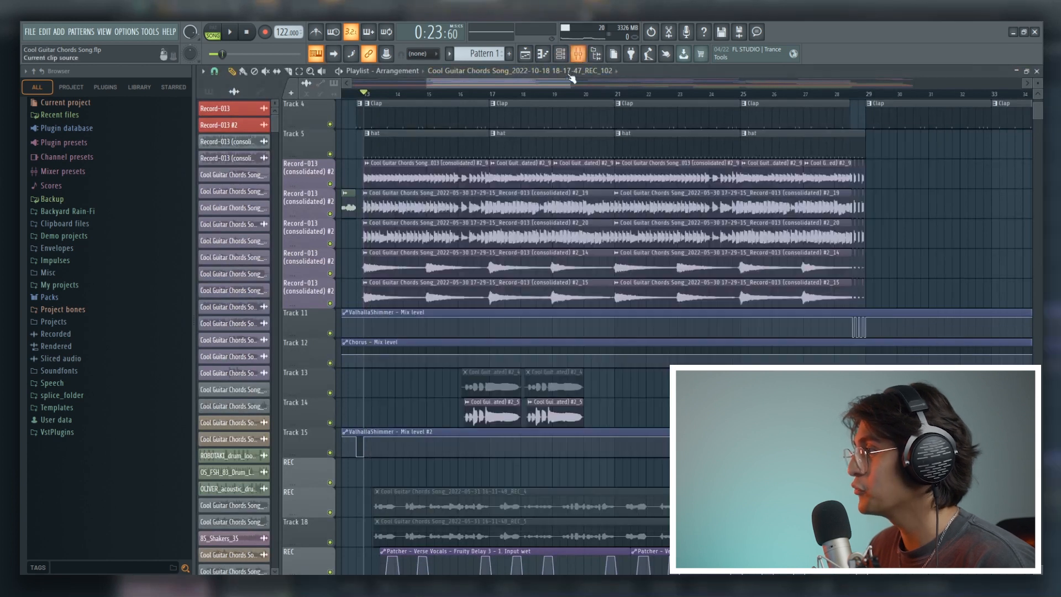
left_click_drag(574, 85, 493, 84)
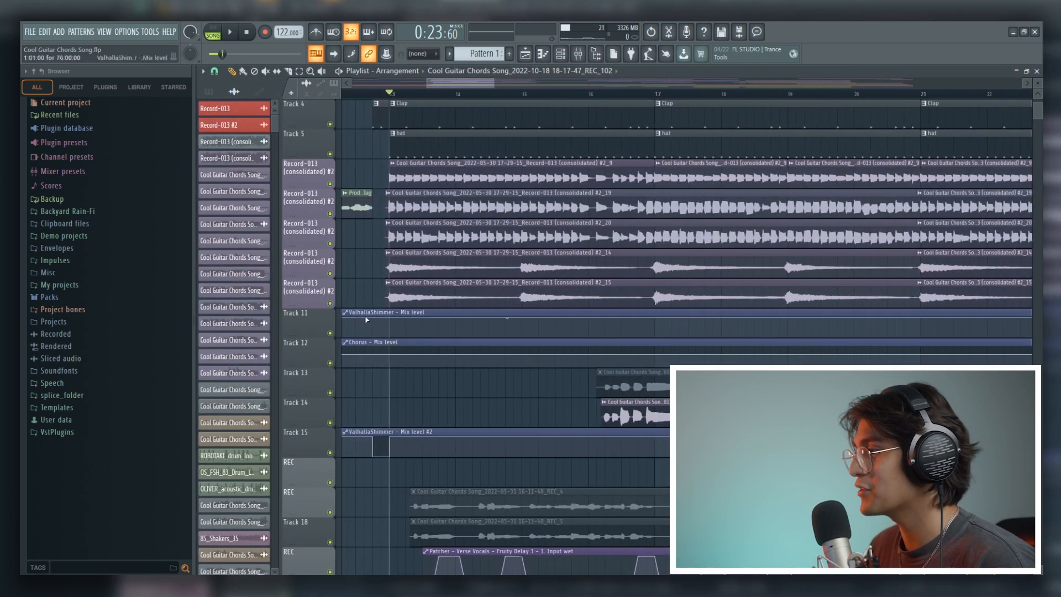
right_click(334, 304)
left_click(332, 273)
key("space")
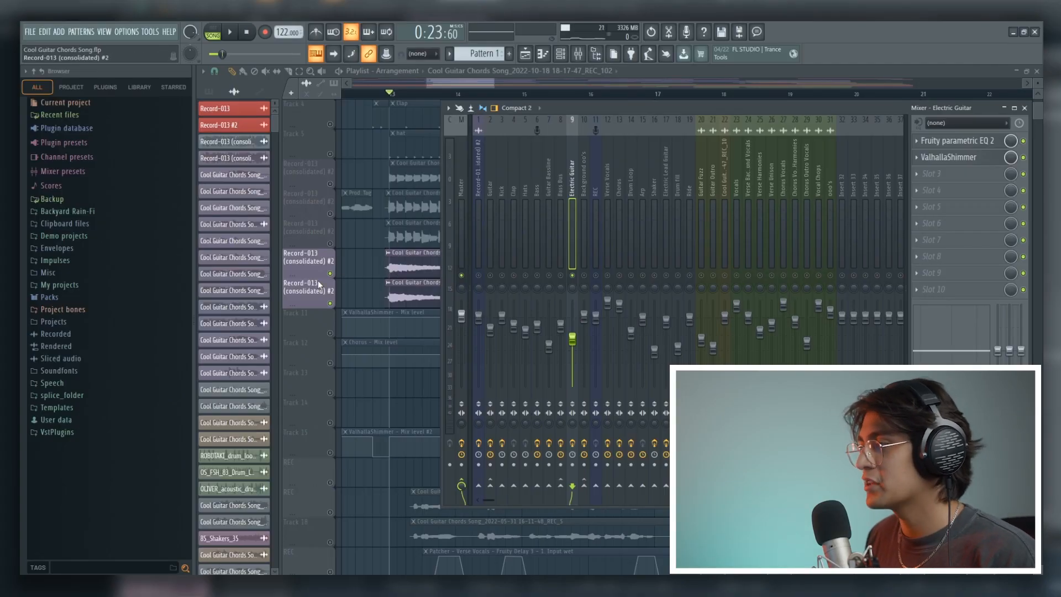
Step: Audition each of those two Record-013 tracks alone, then re-enable both for combined playback
right_click(330, 274)
key("space")
key("space")
right_click(330, 304)
key("space")
left_click(330, 273)
key("space")
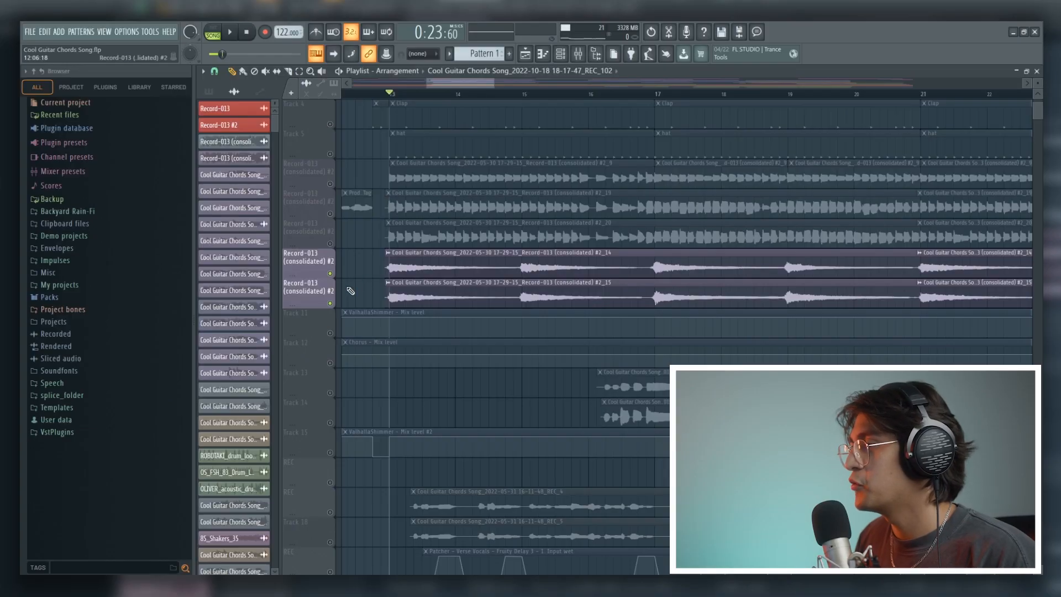
Step: Play both soloed Record-013 tracks from bar 13 while viewing the whole section of the arrangement
key("space")
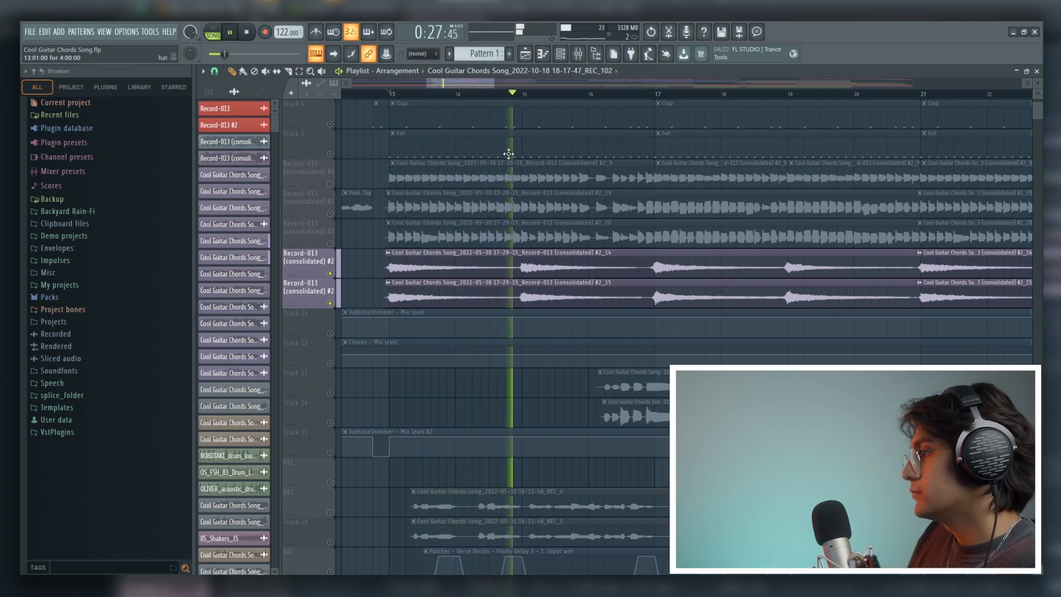
left_click_drag(493, 83, 579, 86)
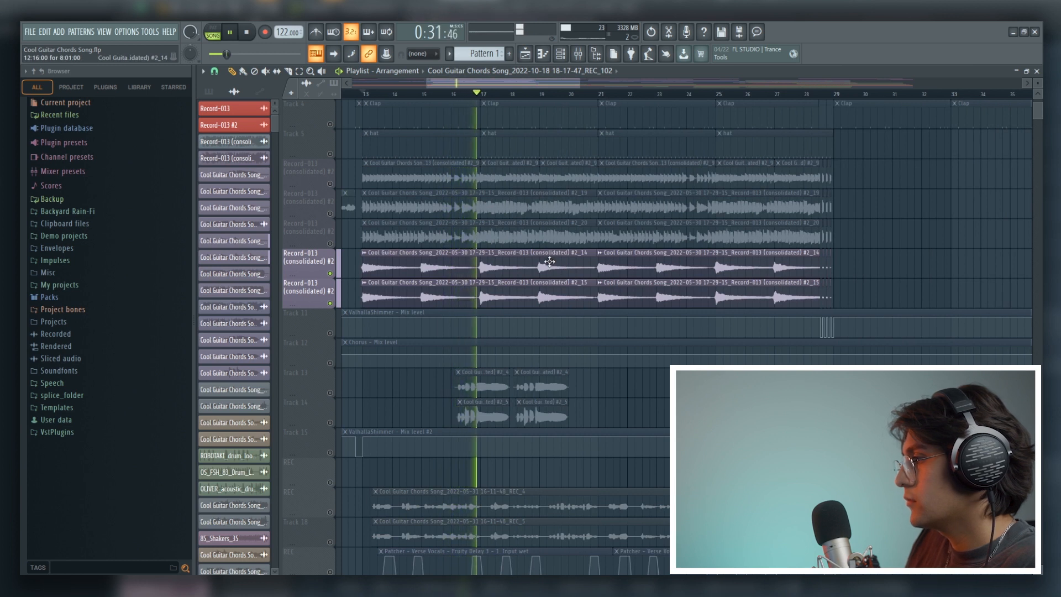
scroll(550, 262, "up", 2)
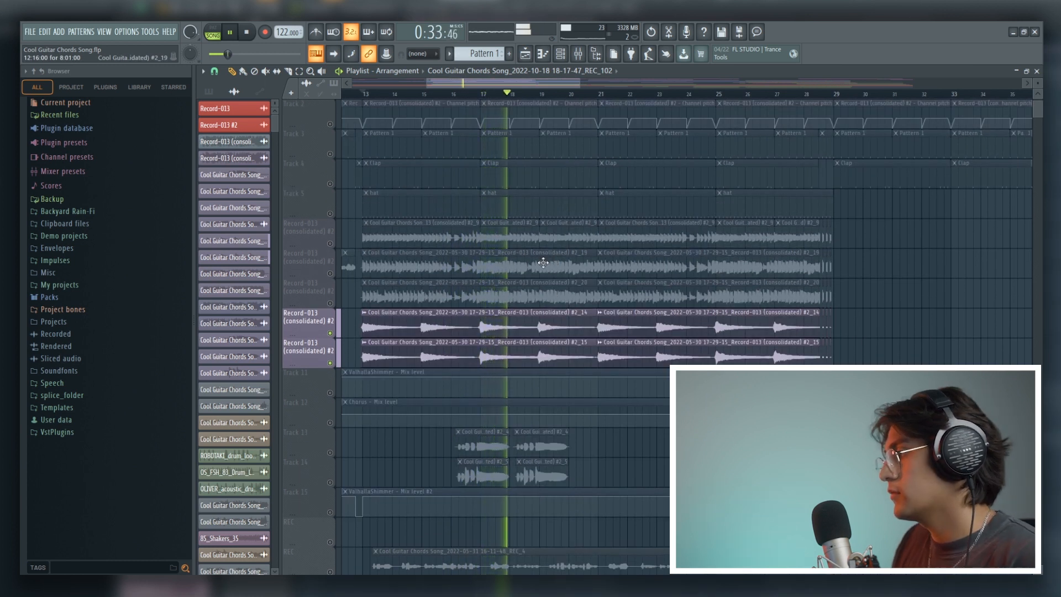
key("space")
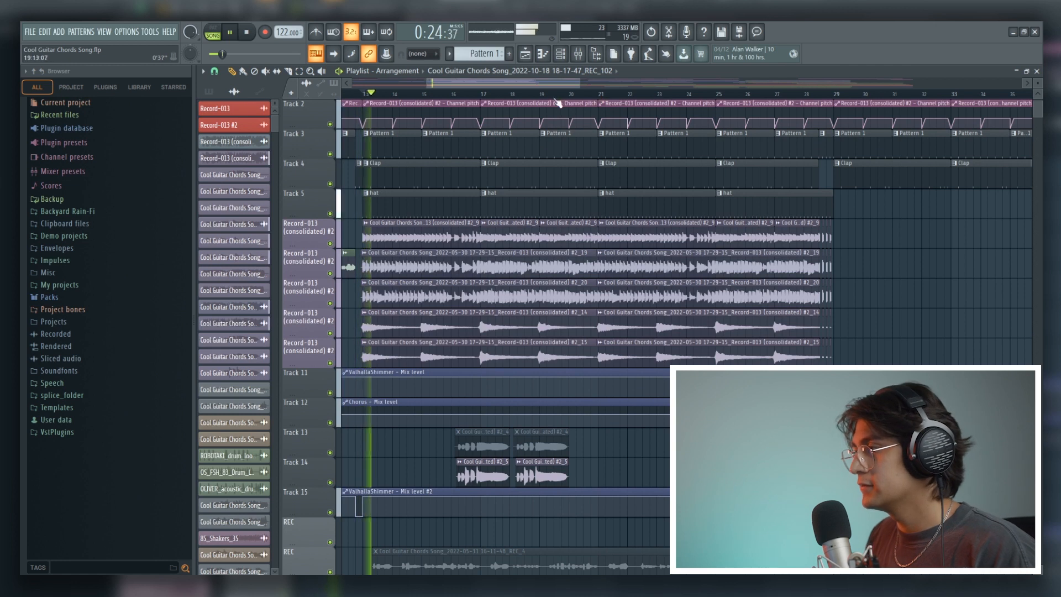
Step: Mute the vocal tracks in the mixer and play the instrumental arrangement from bar 13
left_click(576, 55)
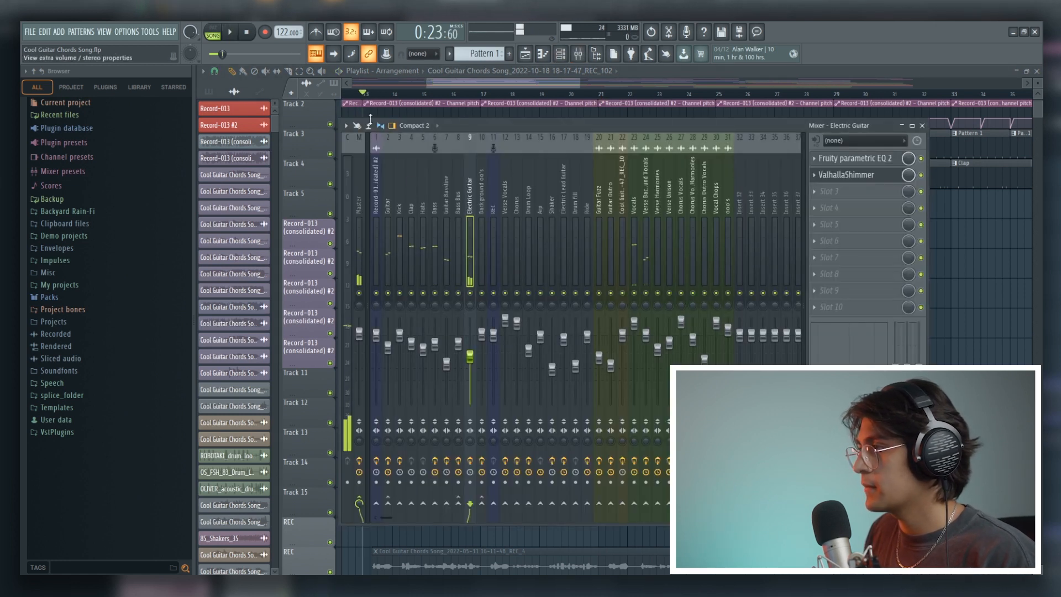
left_click(634, 298)
key("space")
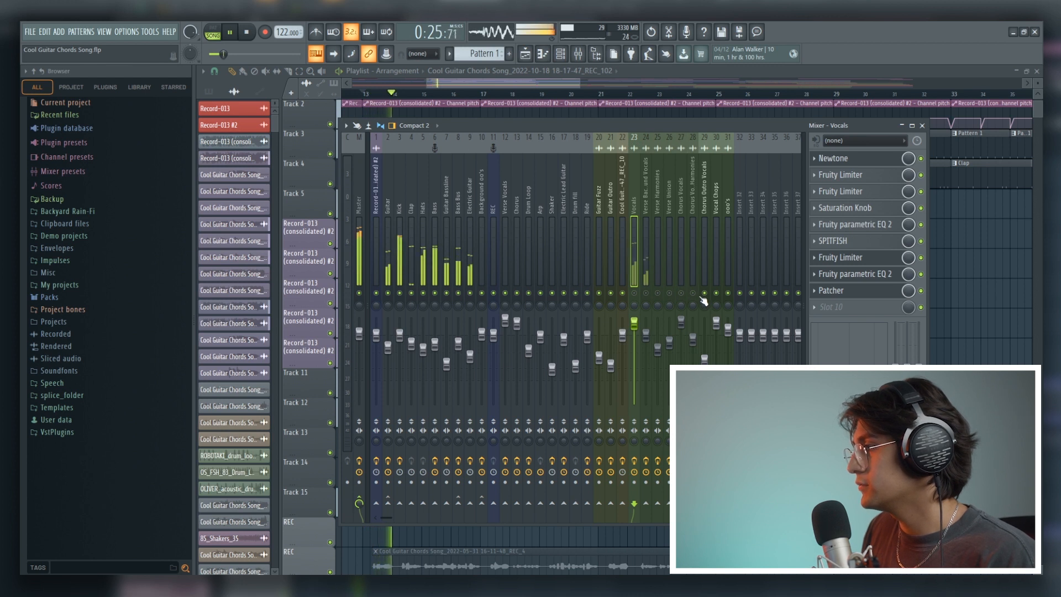
left_click(554, 86)
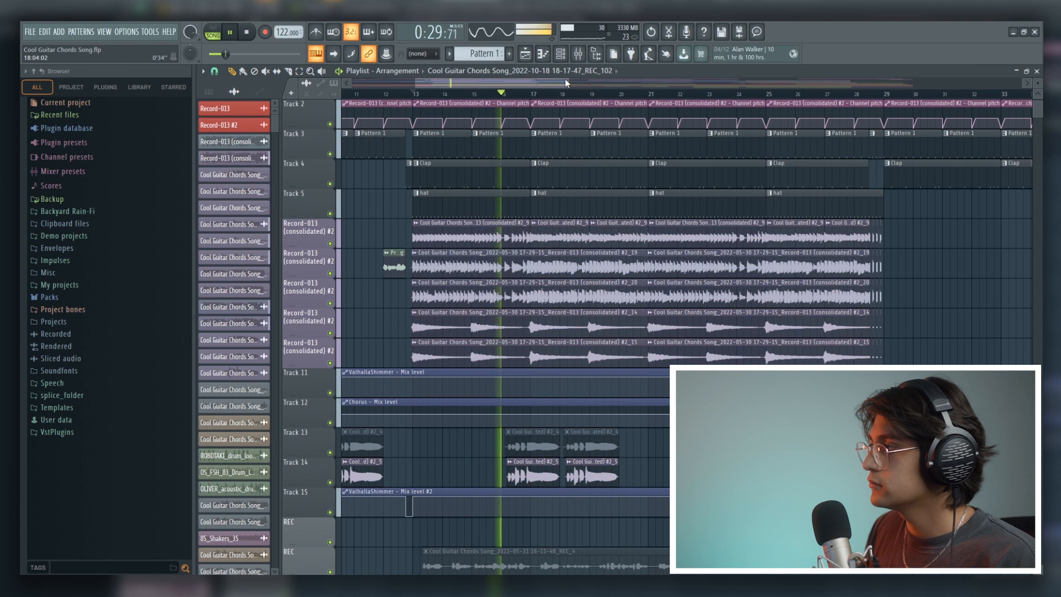
left_click_drag(565, 78, 552, 79)
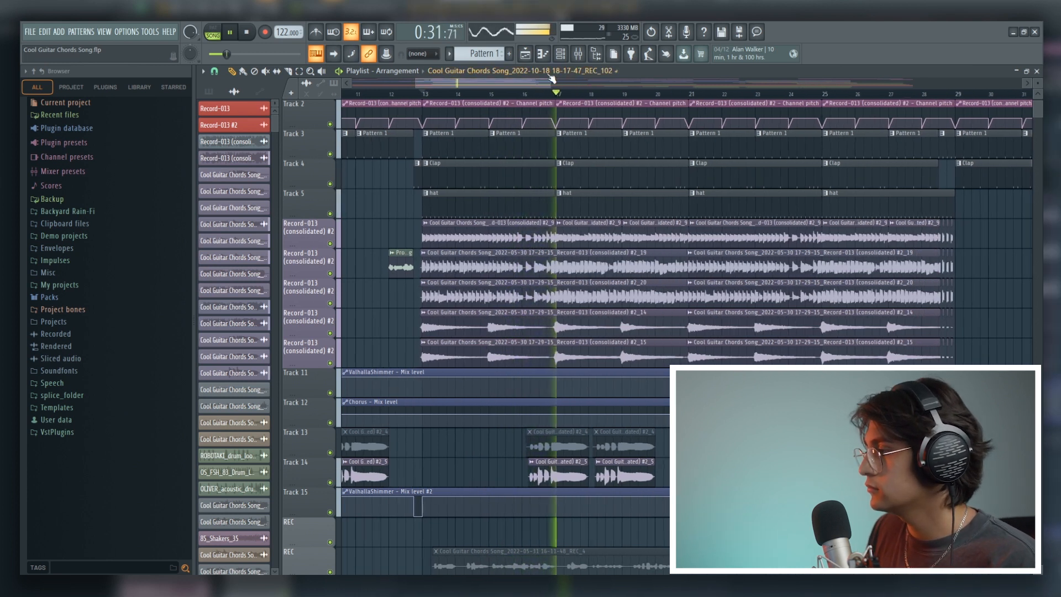
key("space")
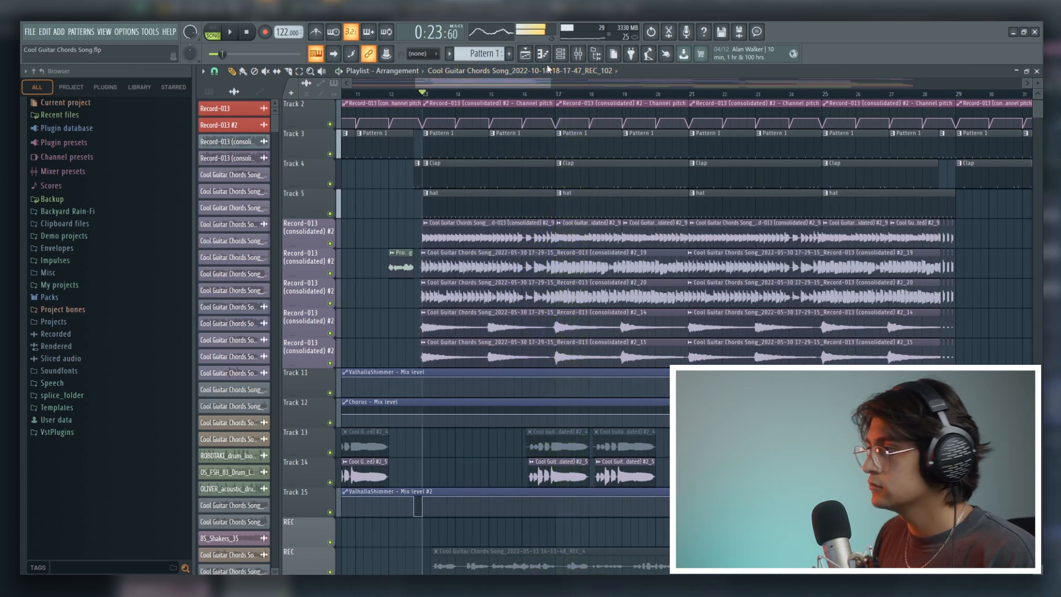